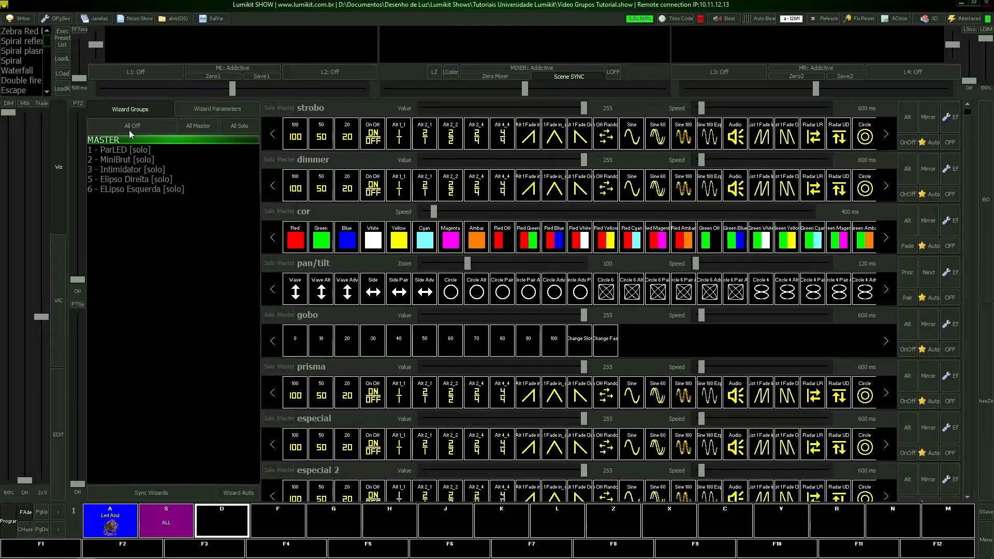
Step: Look through the parameters of the wizard groups from ParLED to ELipso Esquerda, returning to ParLED
click(127, 150)
click(128, 160)
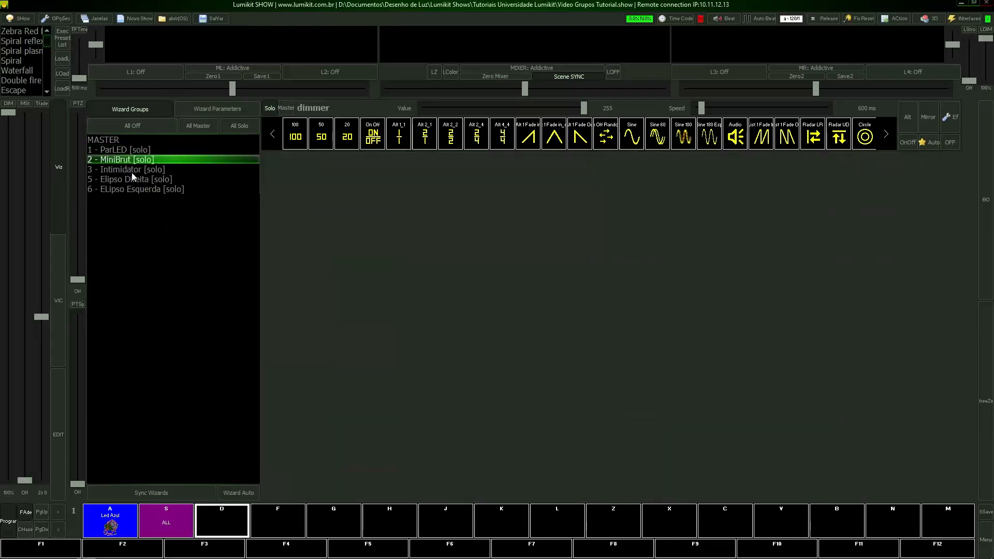
click(131, 171)
click(133, 180)
click(136, 192)
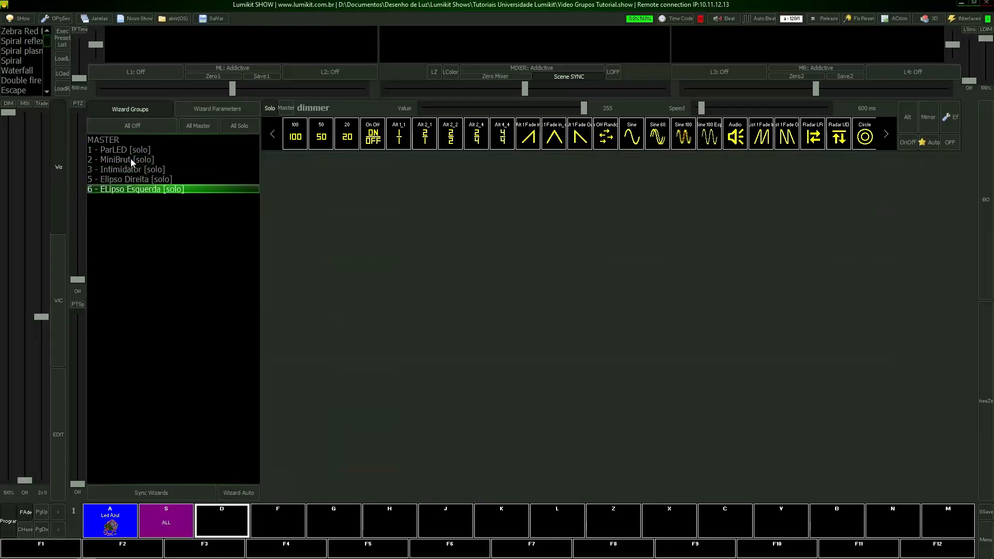
click(127, 150)
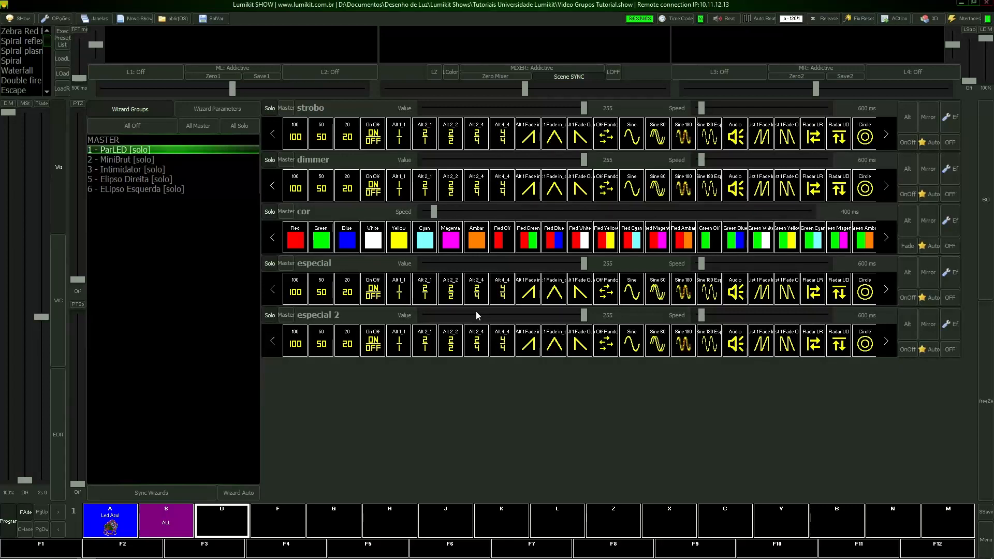
Step: Bring up the Lumikit3D stage preview and select the ParLED group
click(141, 171)
click(127, 550)
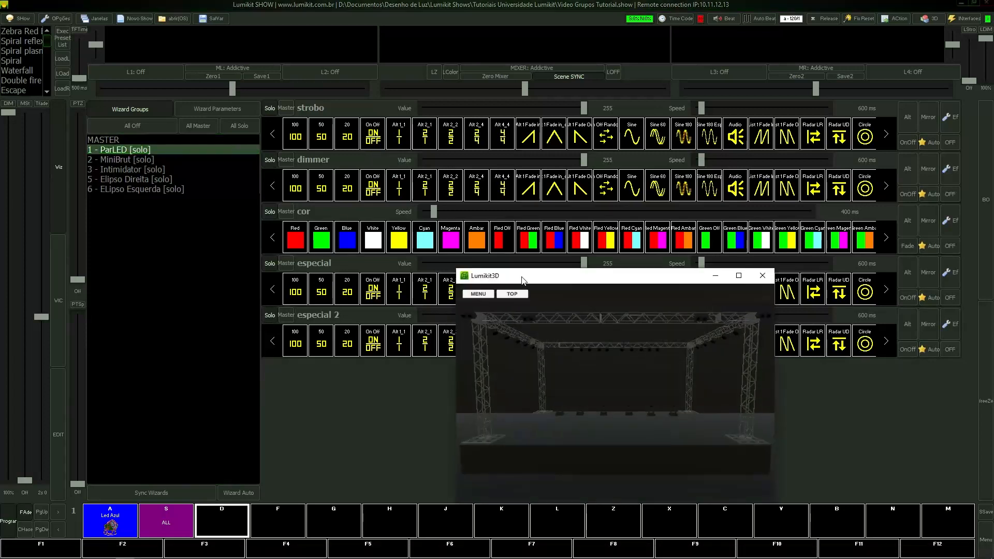
click(197, 286)
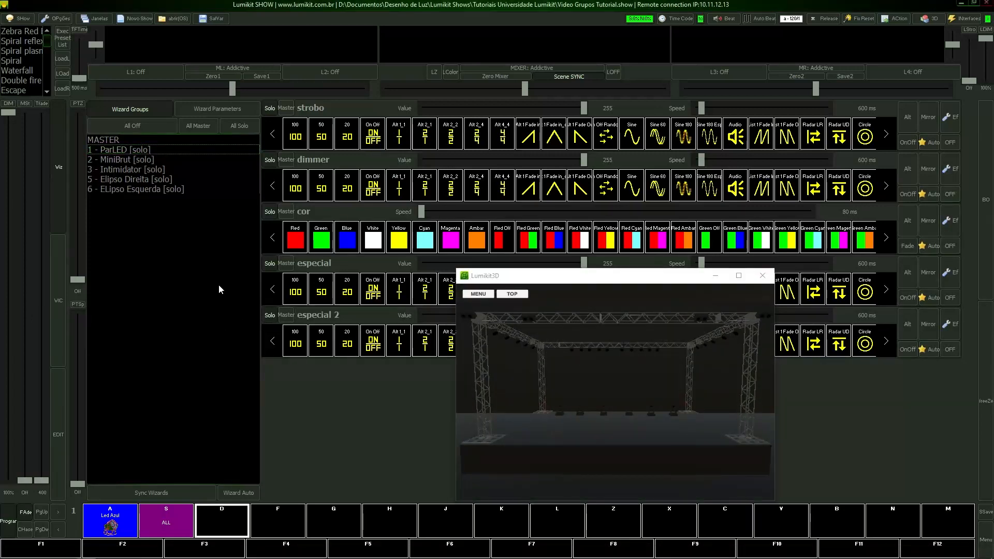
click(124, 152)
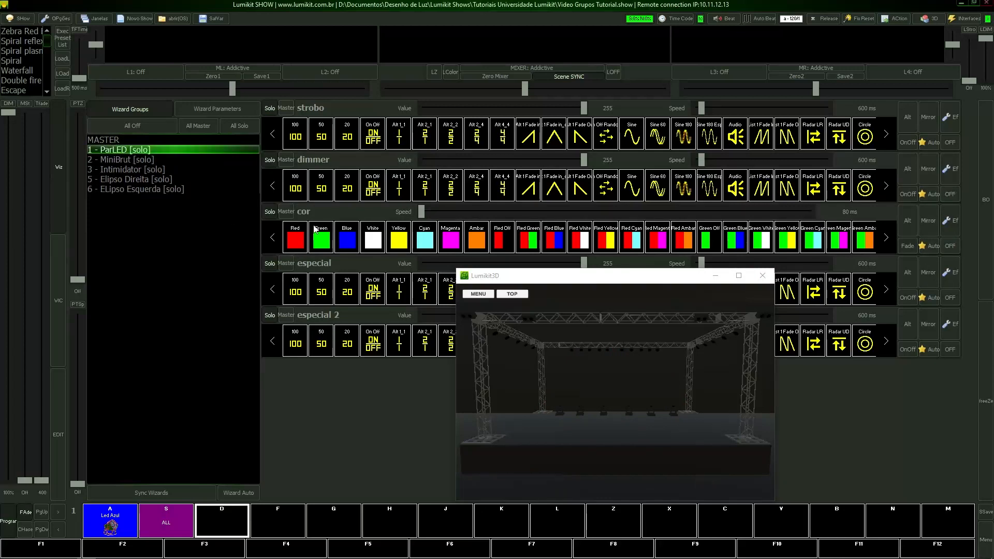
Step: Apply the Red colour and the On Off dimmer preset to ParLED, and open the dimmer's effect parameters
click(299, 244)
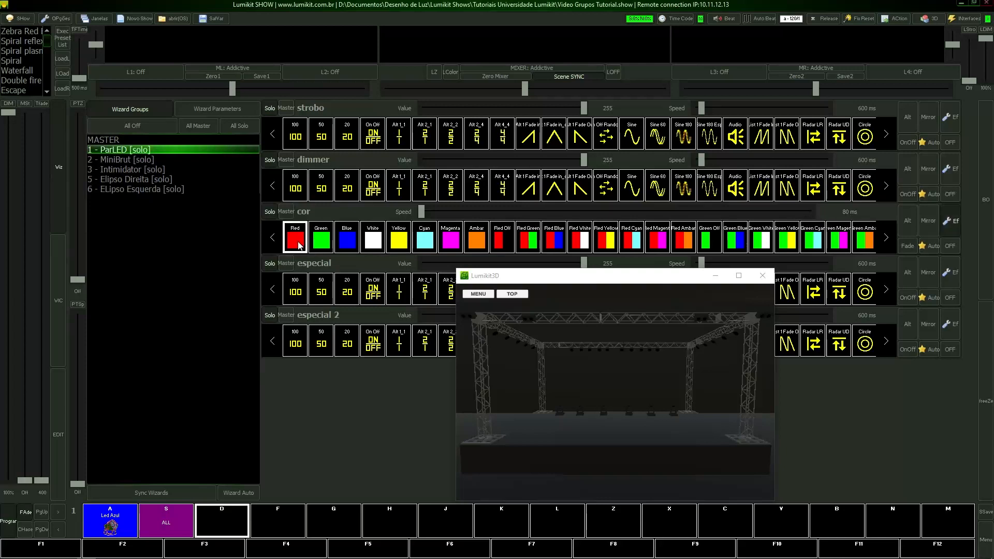
click(373, 184)
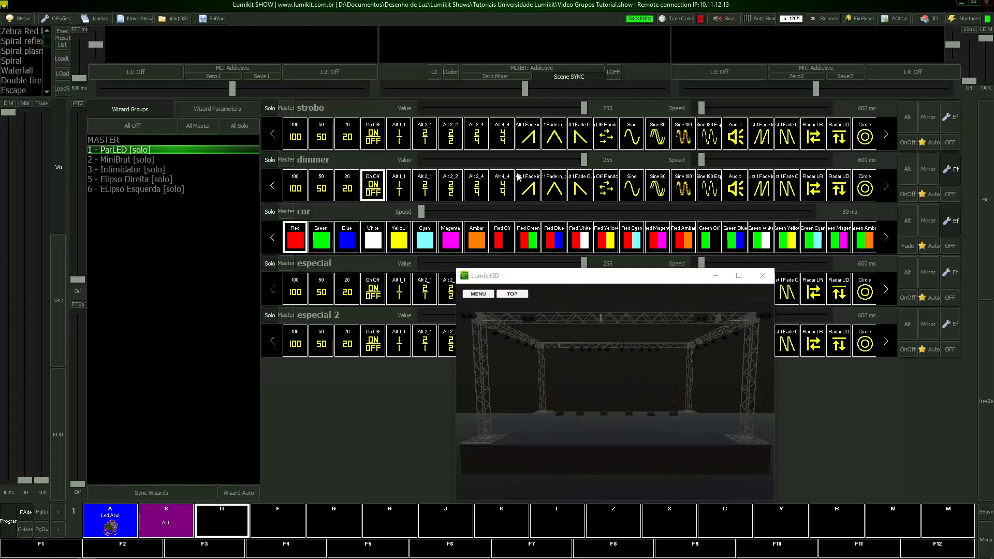
click(956, 173)
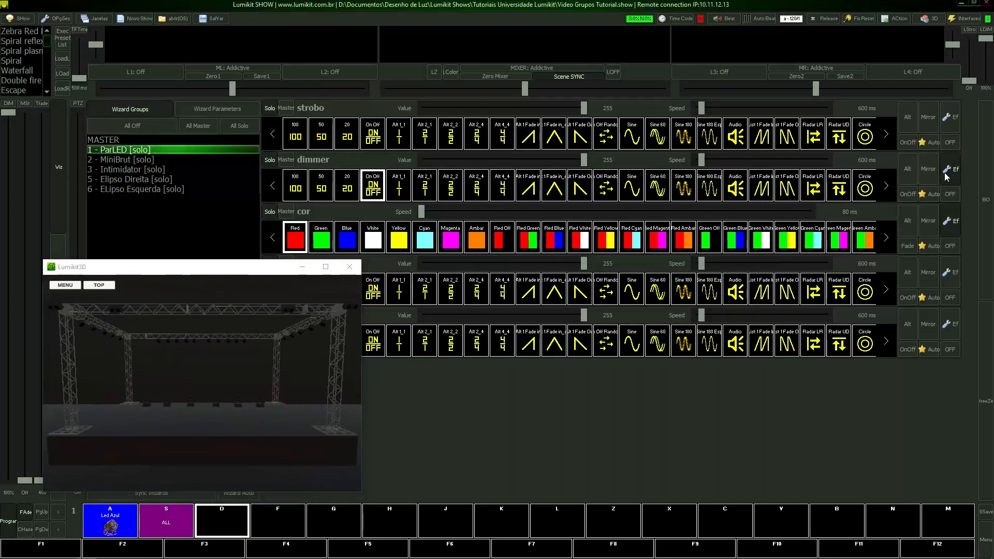
drag(462, 133, 566, 109)
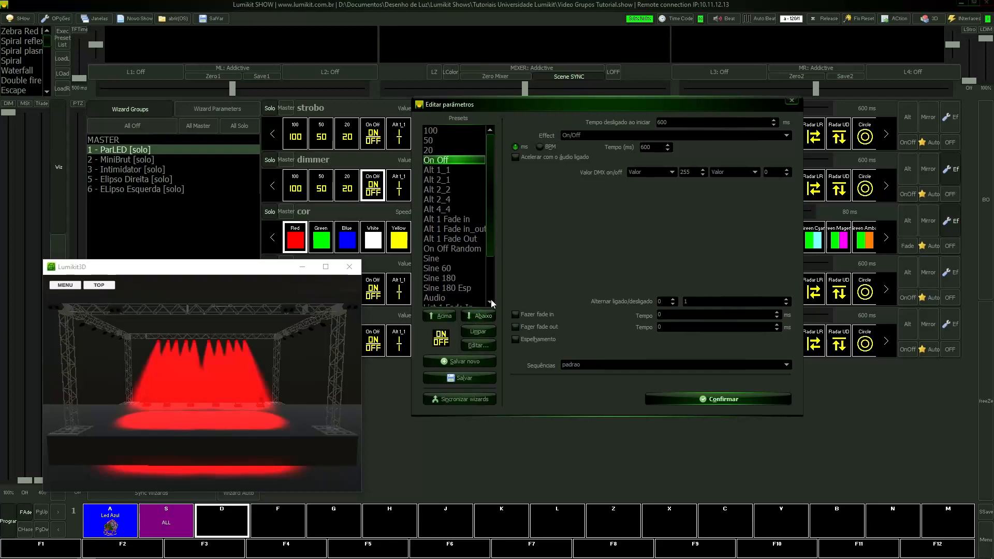
Step: Try reordering the On Off preset down the preset list and back up to its place below 20
click(480, 317)
click(481, 317)
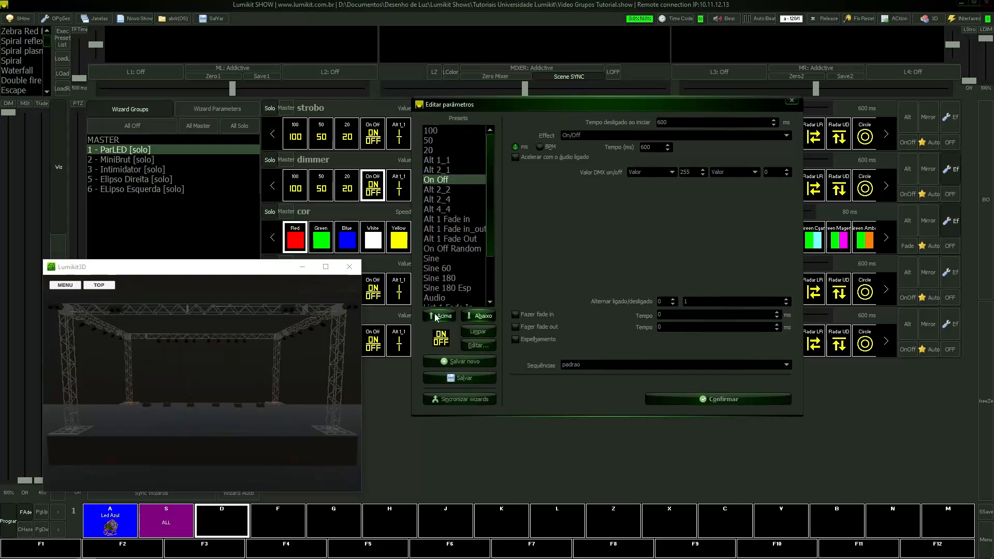
click(435, 315)
click(435, 315)
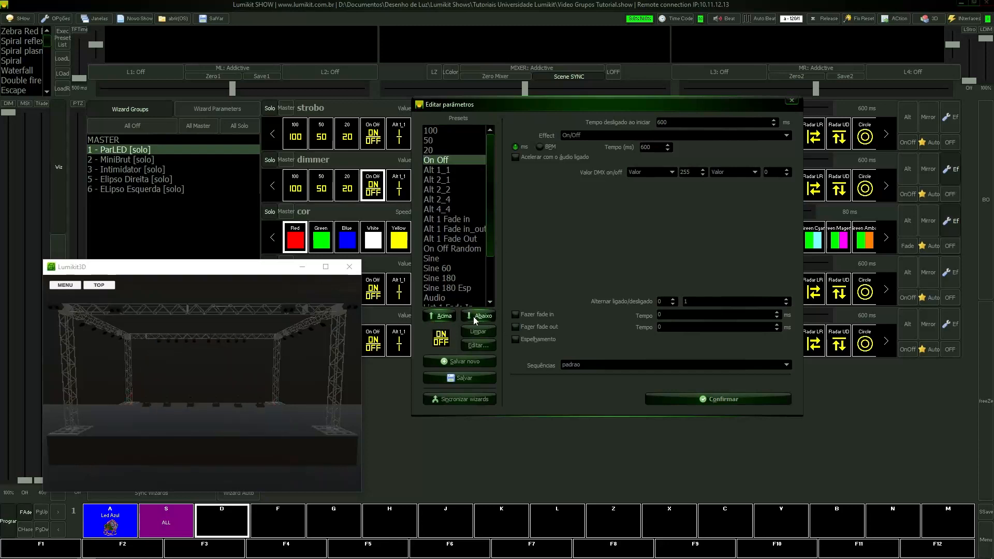
click(473, 317)
click(473, 316)
click(474, 316)
click(473, 317)
click(444, 316)
click(443, 316)
click(443, 316)
click(443, 316)
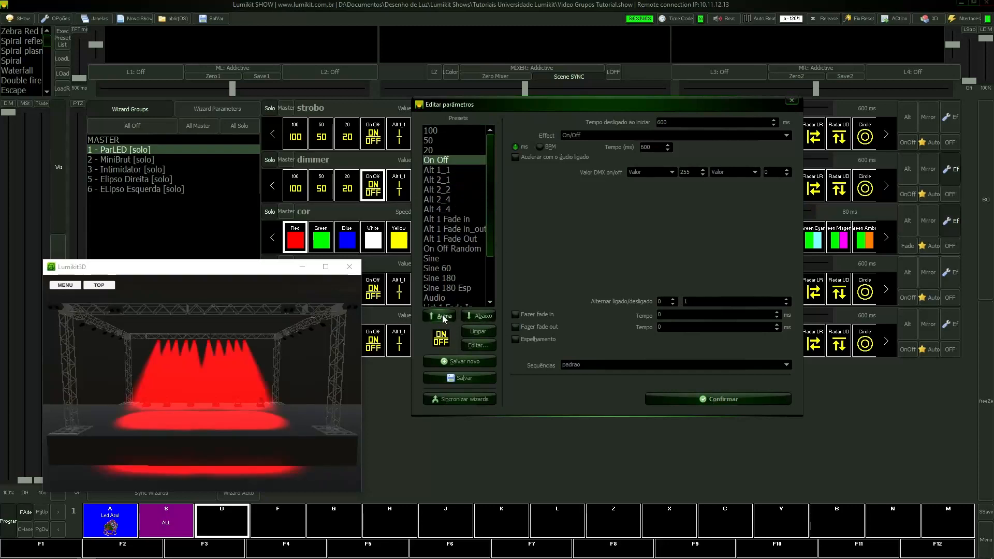
Step: View the On Off preset's icon in the image editor, close it and look through the preset list
click(468, 344)
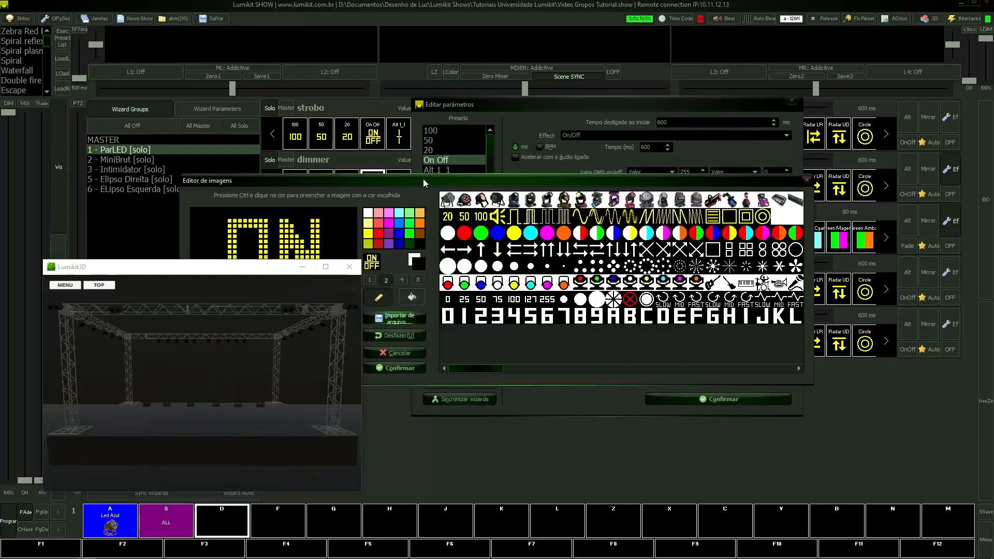
drag(424, 178, 415, 45)
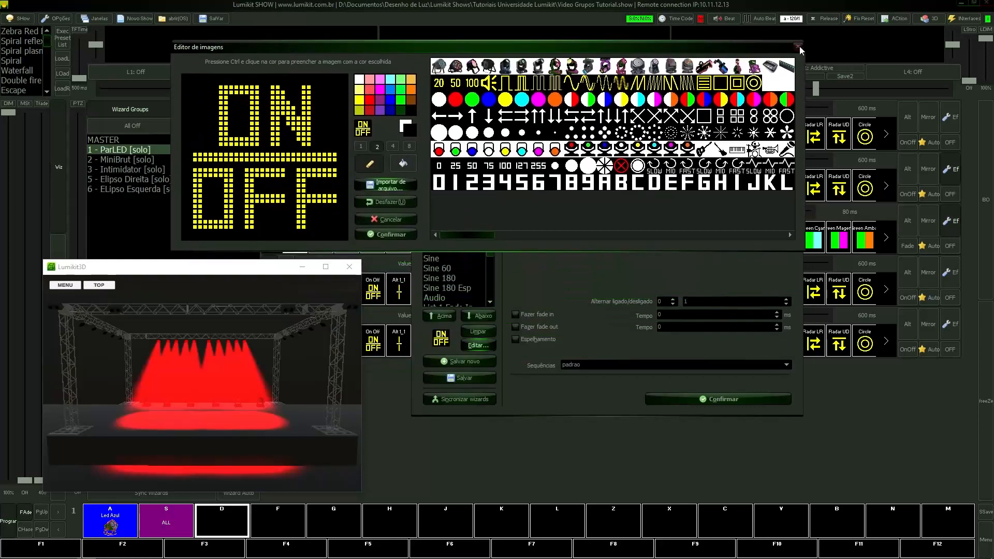
click(798, 46)
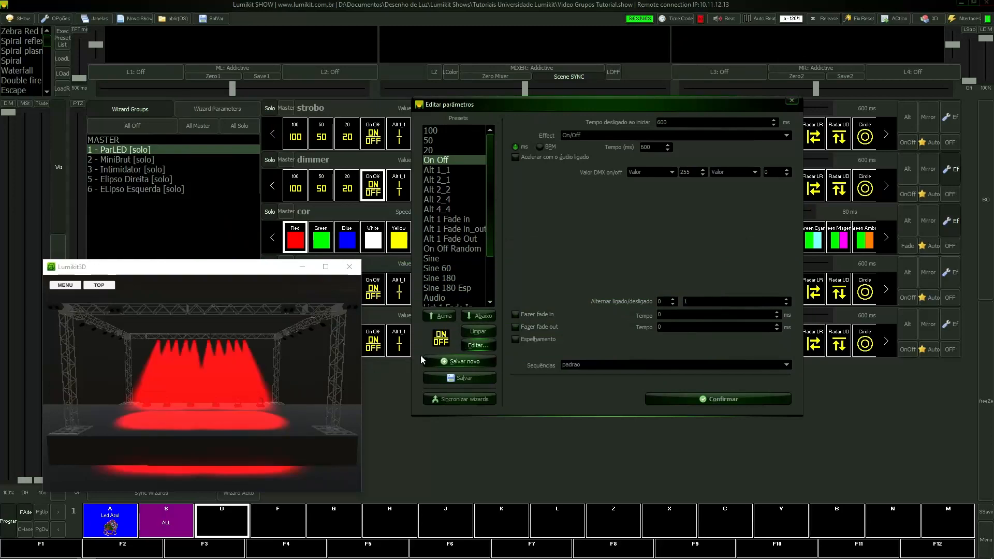
scroll(459, 300, down, 2)
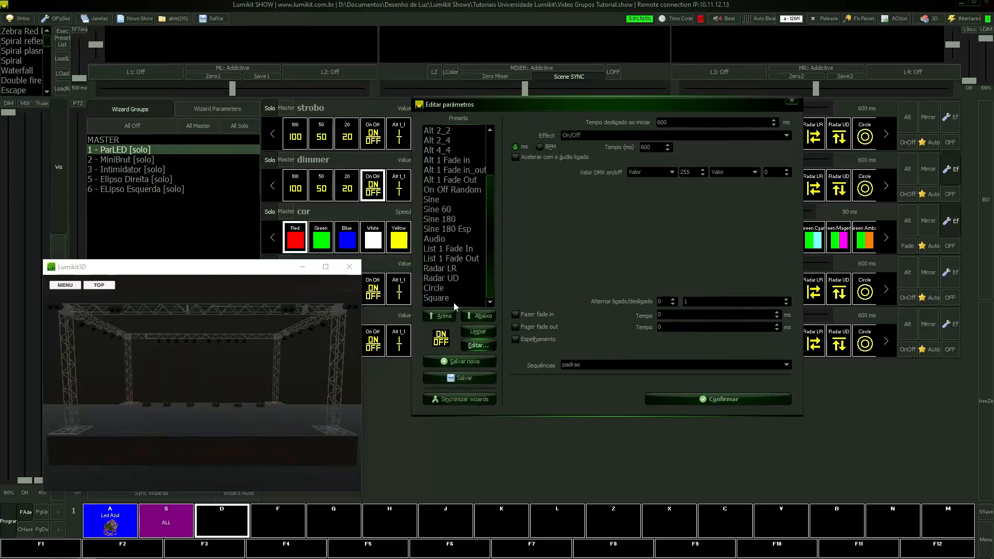
scroll(480, 290, up, 2)
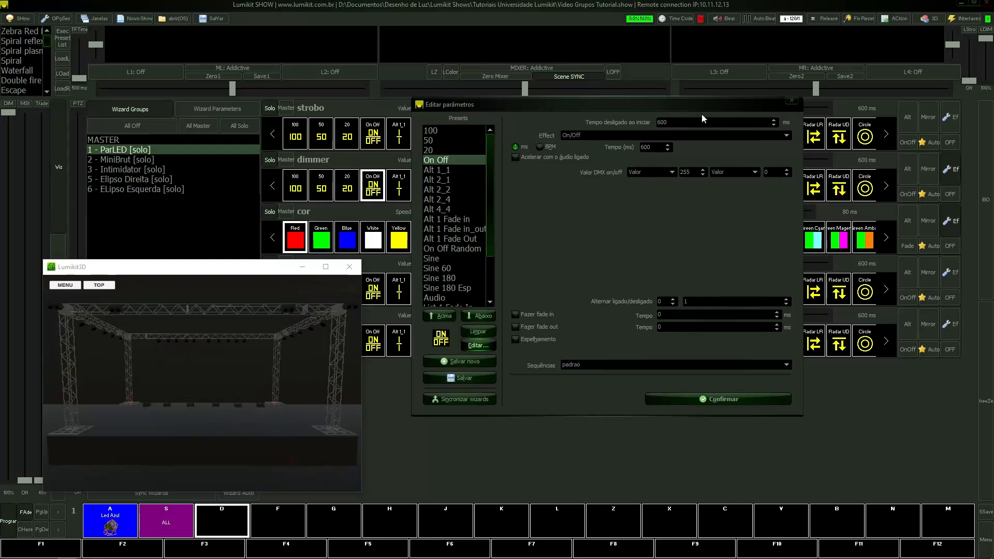
Step: Try the On effect with a DMX value of 50, and restore the value to 255 and the effect to On/Off
click(596, 136)
click(582, 147)
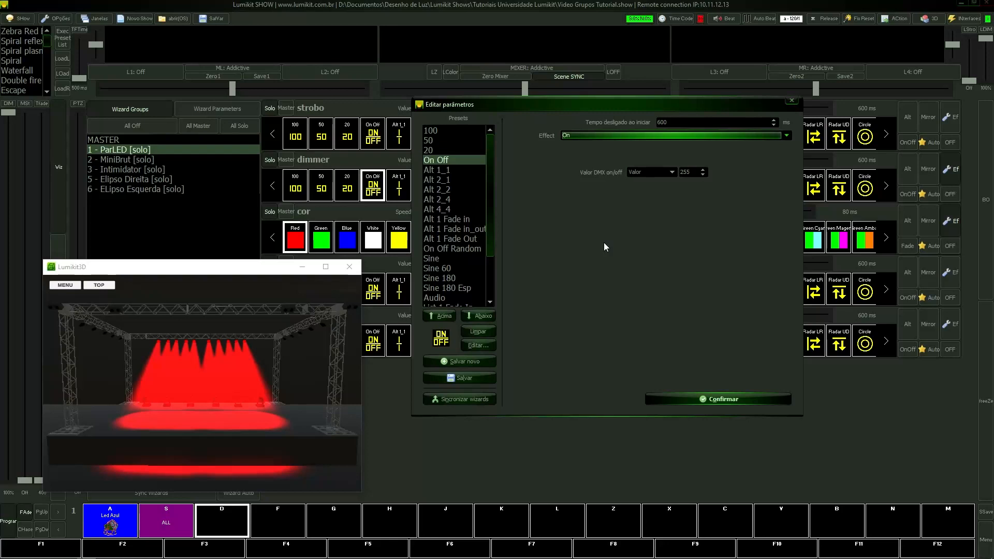
click(703, 174)
drag(692, 172, 671, 172)
text(50)
text(255)
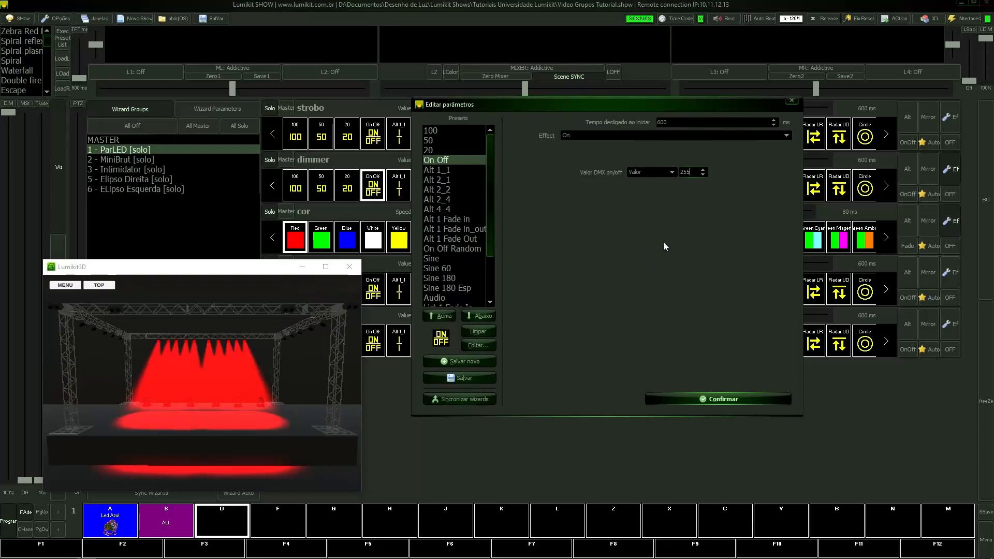
click(589, 136)
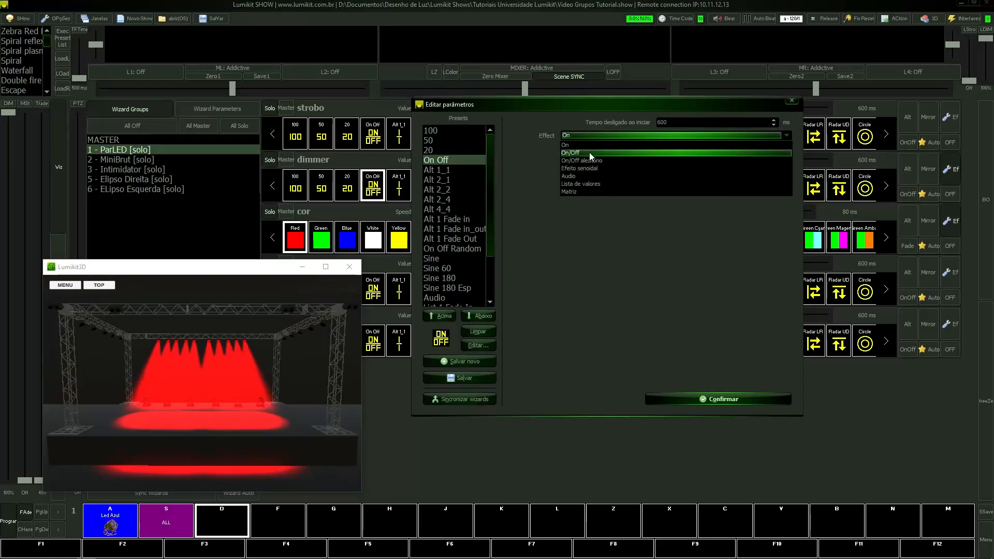
click(589, 153)
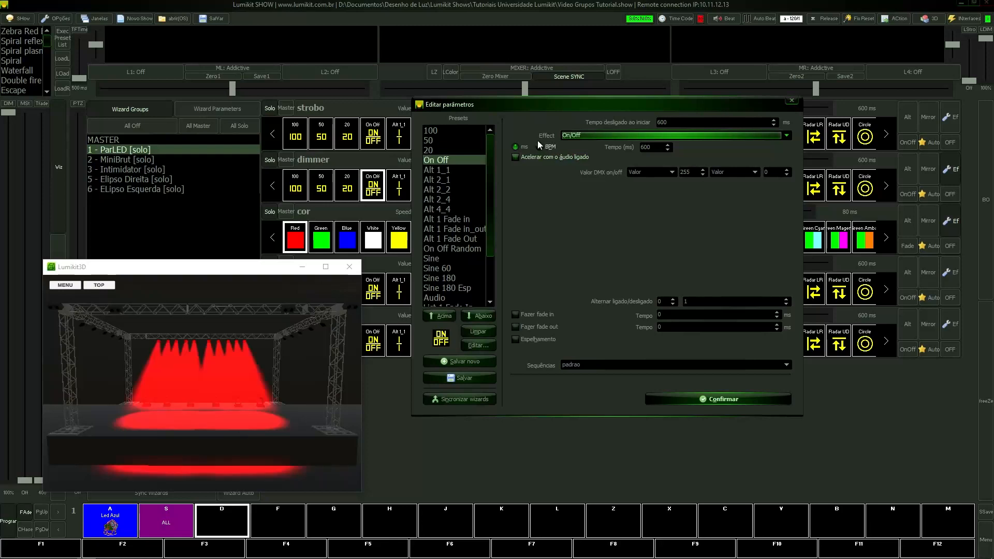
Step: Set the On/Off effect's time to 1160 ms and switch its timing to BPM with a multiplier of 1
click(669, 146)
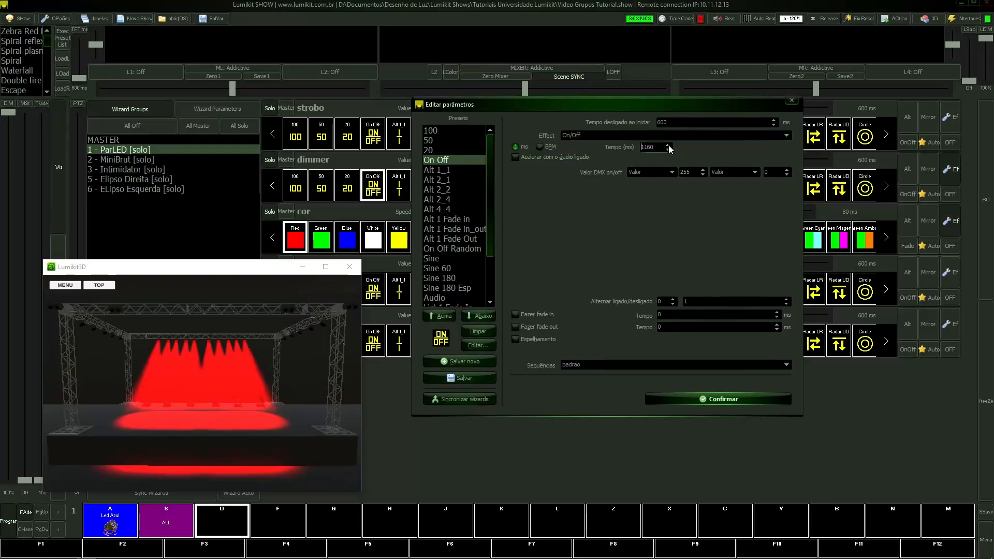
click(540, 148)
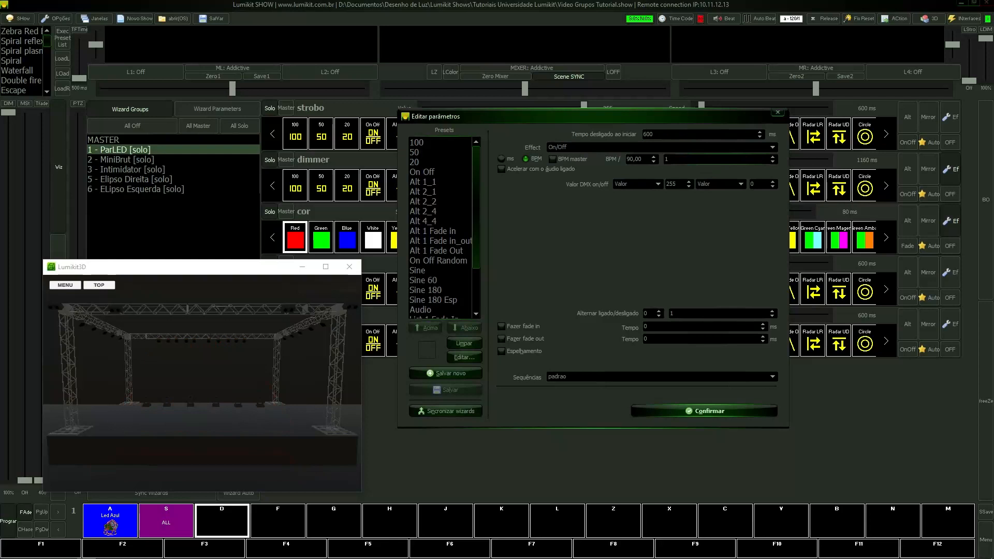
click(773, 156)
click(773, 161)
click(772, 161)
click(773, 161)
click(773, 157)
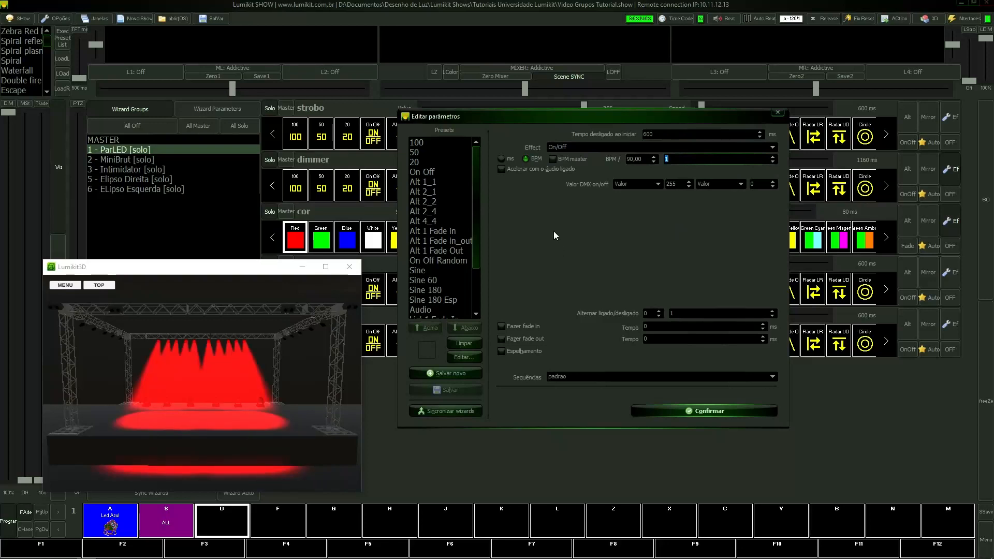
Step: Link the dimmer effect to the BPM master, confirm it, and set the Master BPM to 90
click(554, 159)
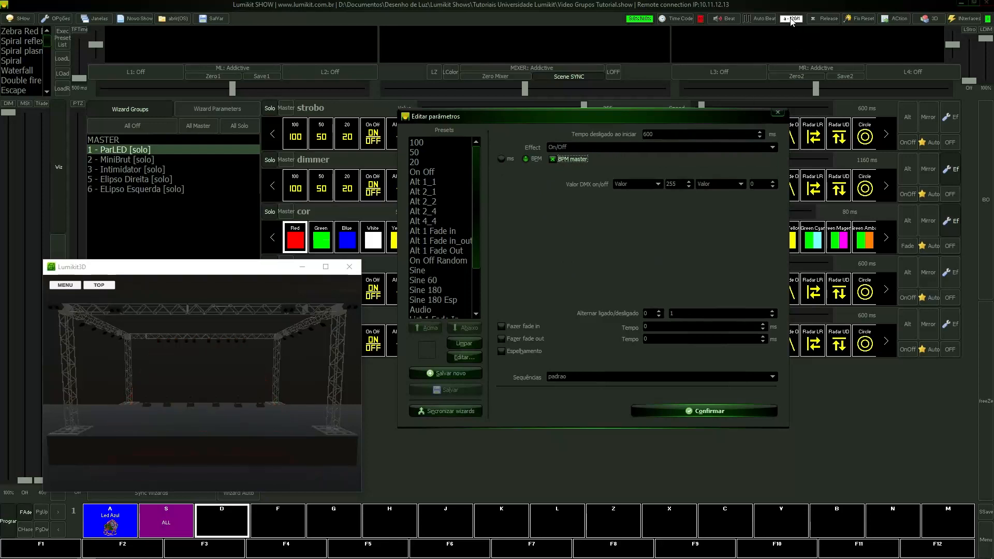
click(695, 411)
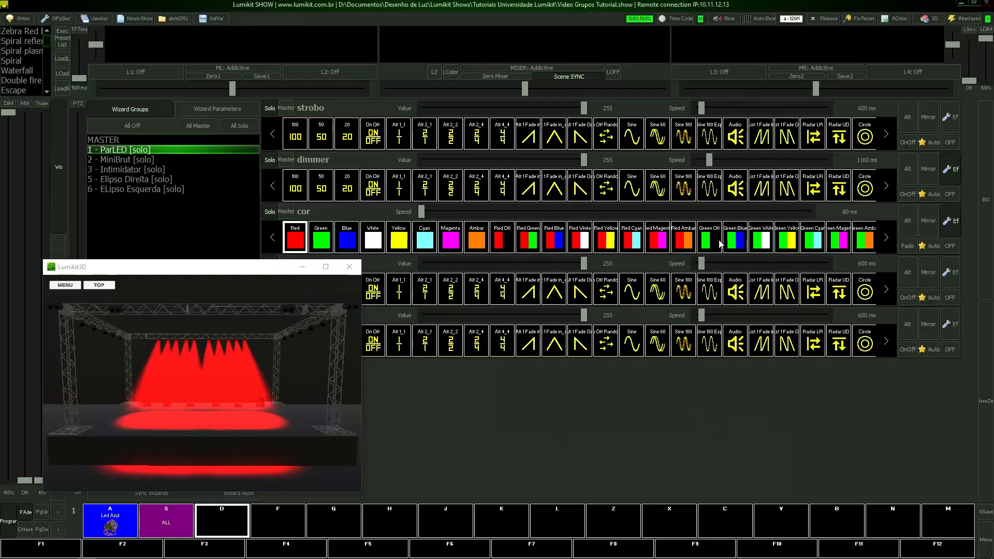
click(790, 18)
text(90)
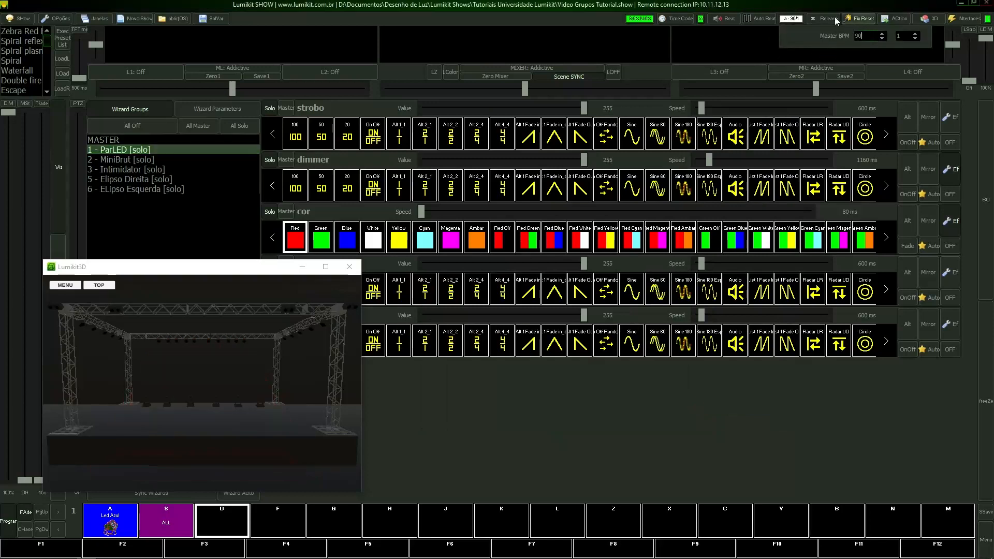
click(616, 382)
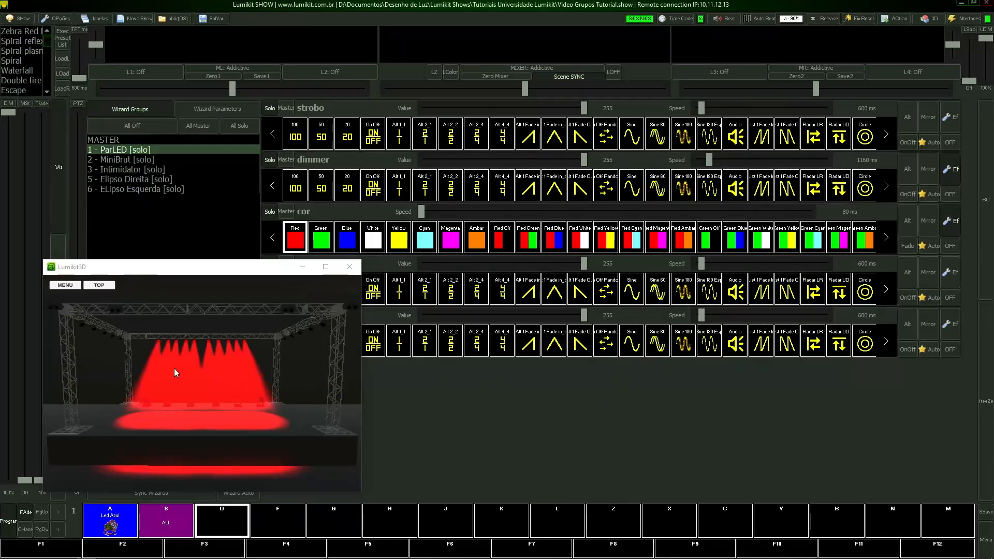
Step: Select the dimmer's On Off preset again and set its on/off DMX values to 50 and 15 in the effect parameters
click(372, 190)
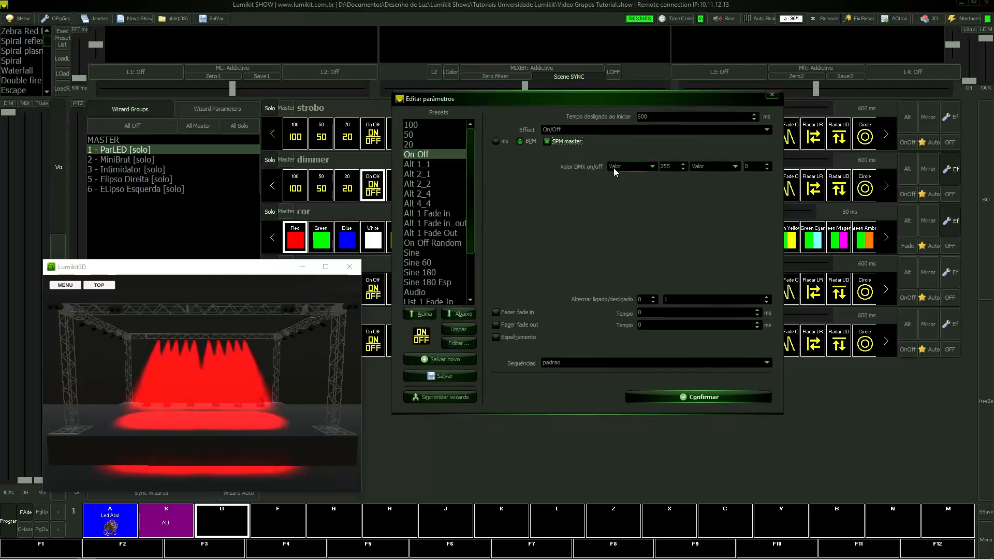
double_click(672, 168)
text(50)
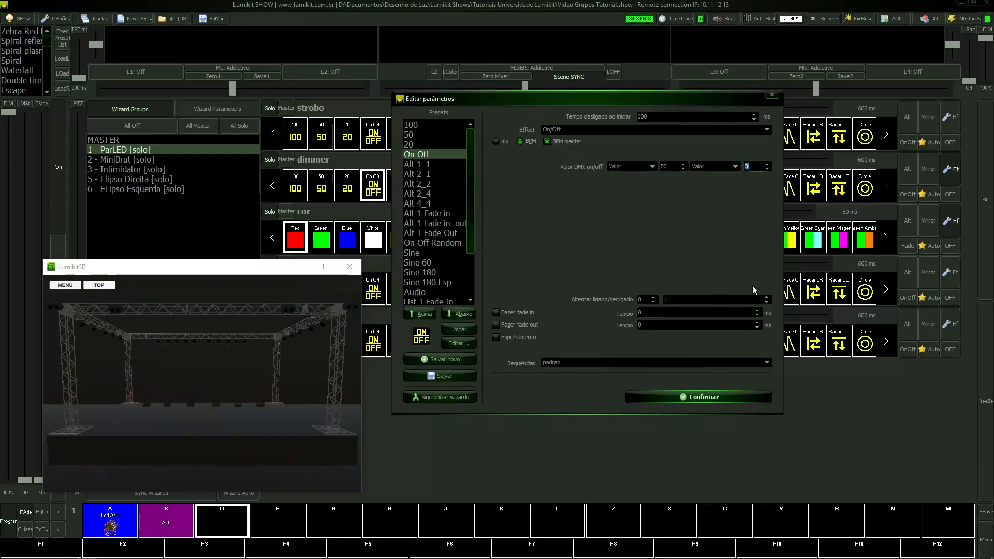
text(15)
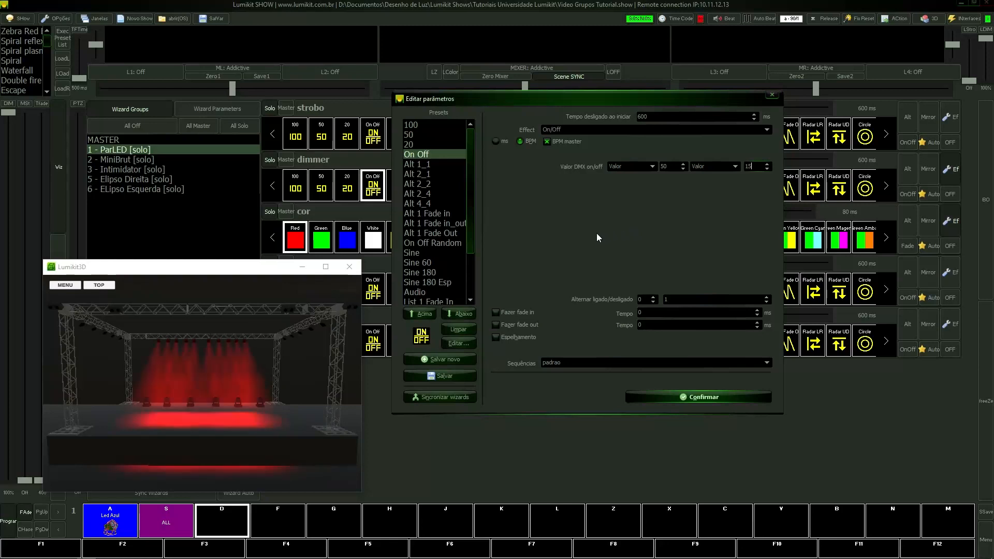
Step: Set the first on/off alternation value to 1 and the effect's on DMX value to 175
click(653, 297)
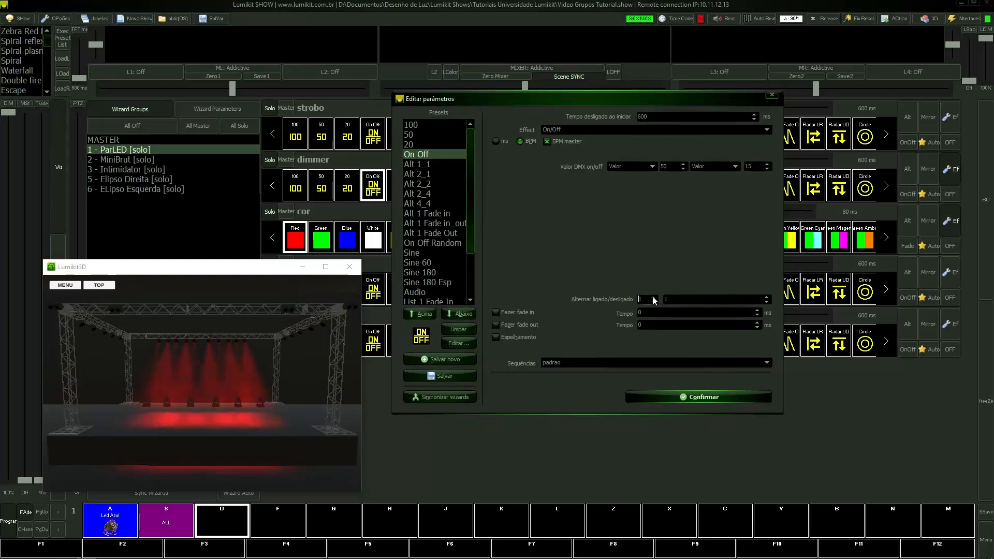
double_click(668, 166)
text(175)
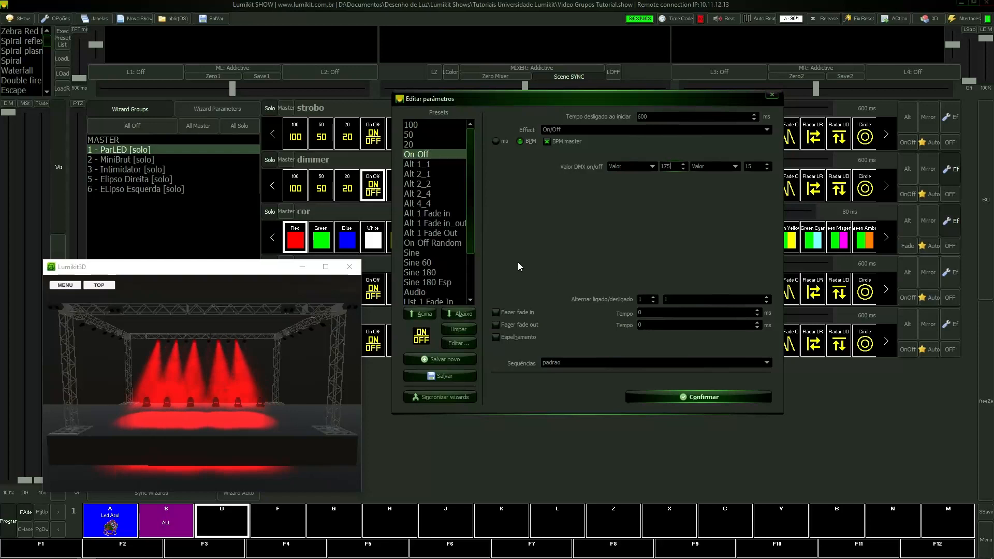
Step: Enable fade in for the dimmer's On/Off effect and set its fade time to 300 ms
click(496, 313)
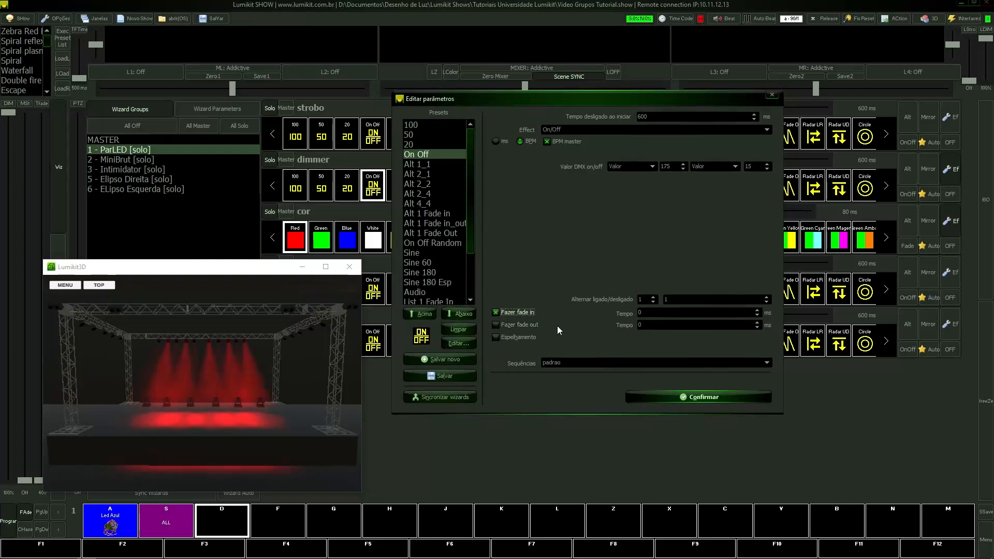
key(Tab)
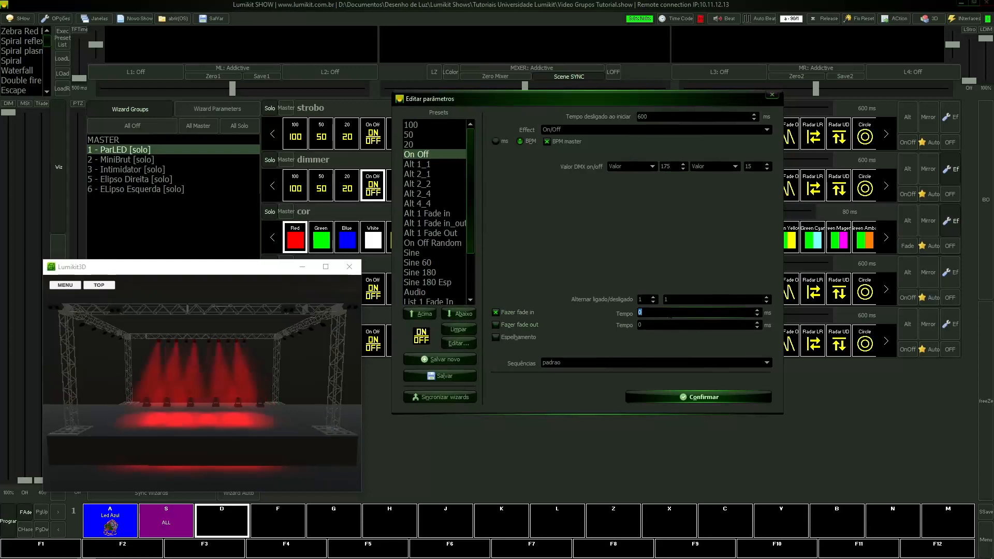
text(200)
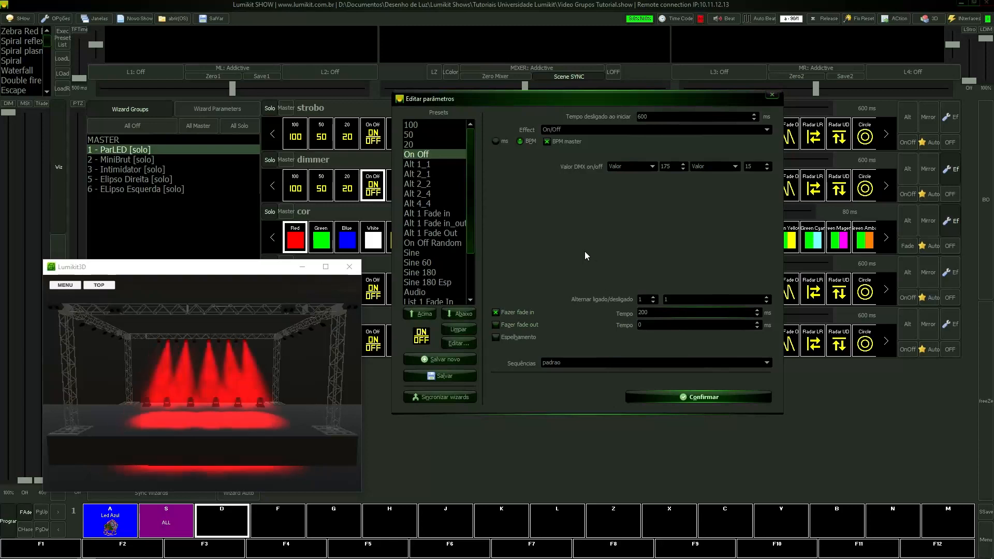
key(BackSpace)
key(BackSpace)
key(BackSpace)
text(300)
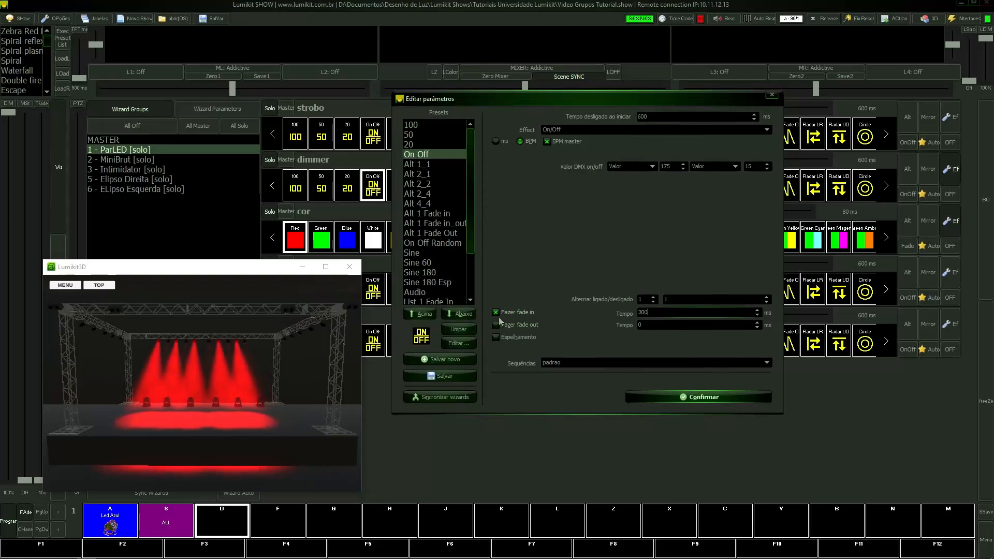
Step: Enable fade out for the On/Off effect with a time of 300 ms
click(497, 325)
key(Tab)
text(300)
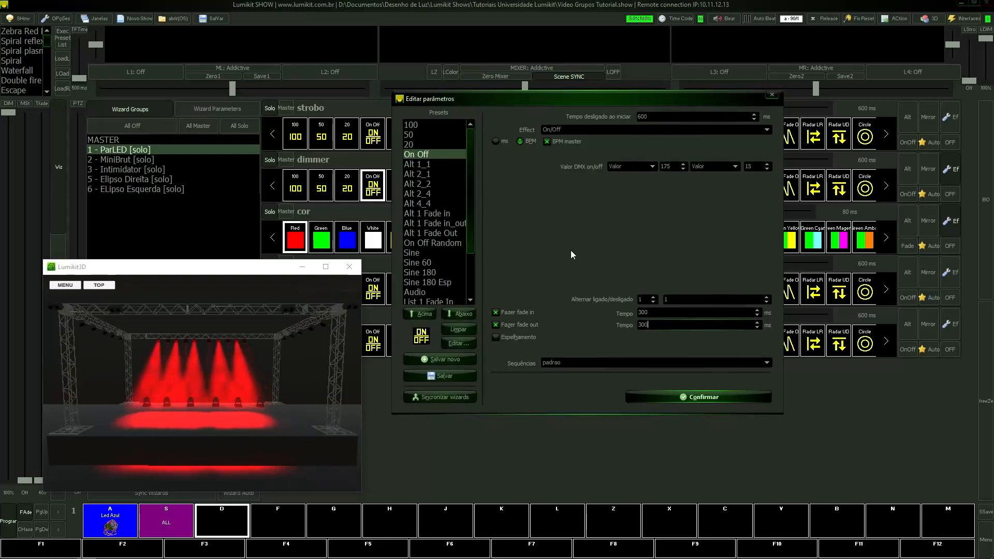
Step: Set the first on/off alternation value to 4 and enable mirroring (Espelhamento) for the effect
click(653, 298)
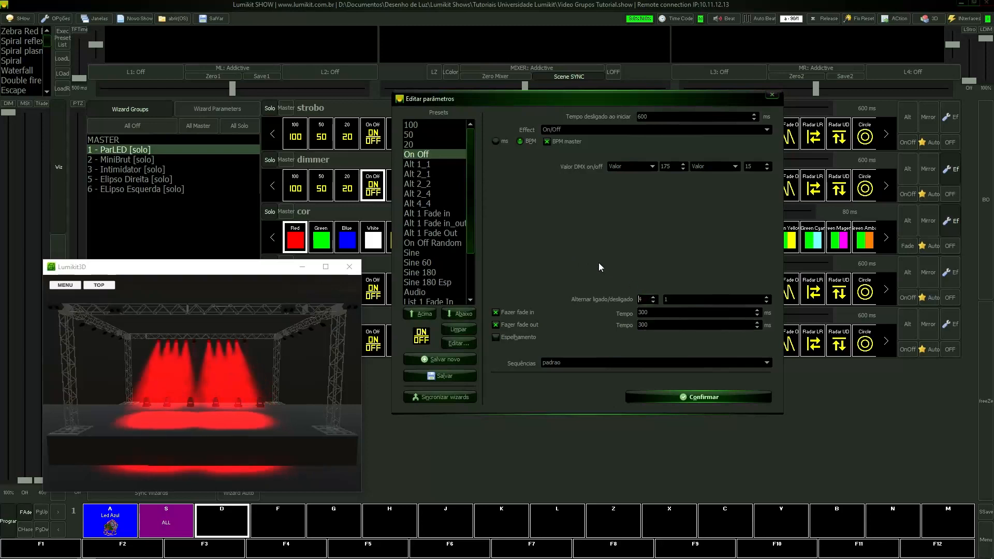
click(496, 338)
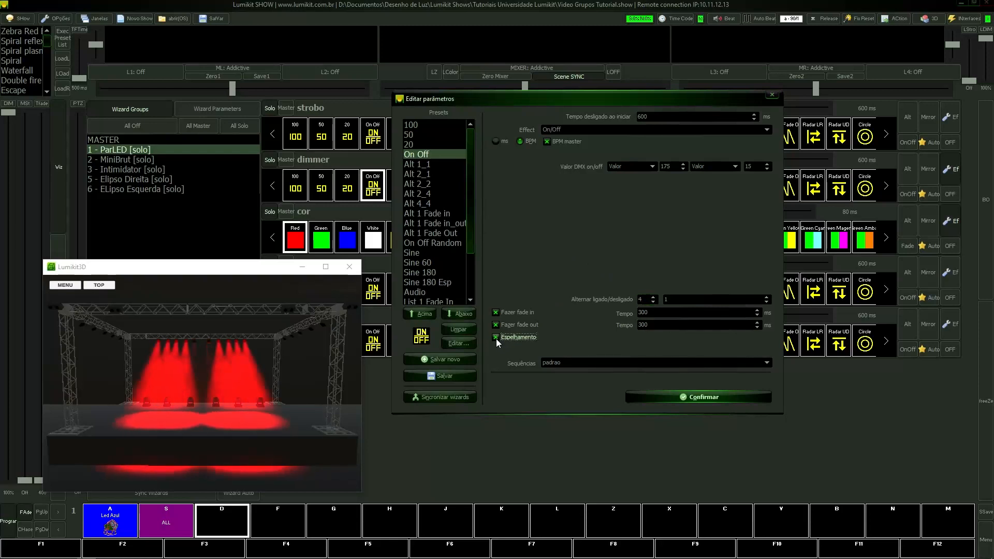
Step: Try the Seq3_embaralhado and Seq_2_movings sequences with mirroring off, and return to the padrao sequence with mirroring on
click(562, 362)
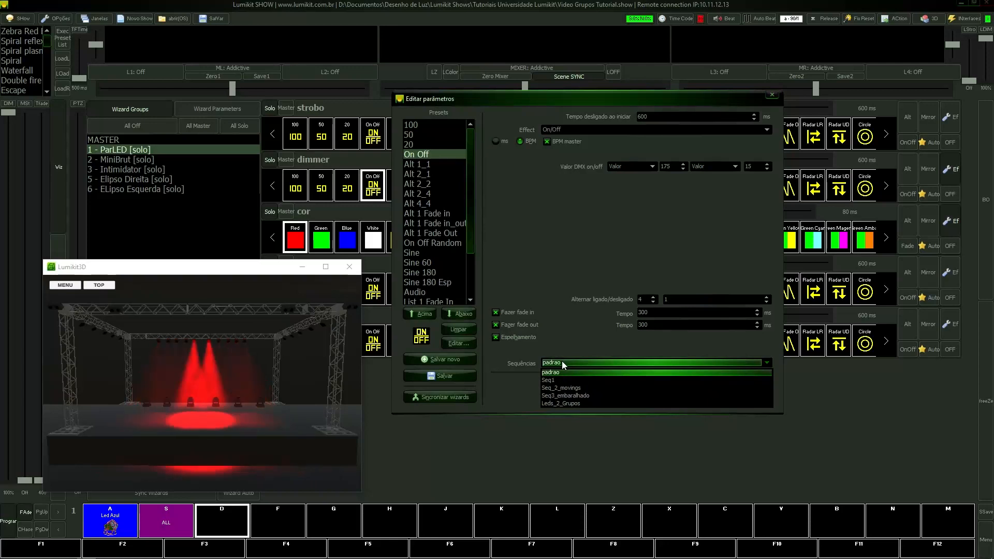
click(564, 396)
click(496, 337)
click(572, 364)
click(570, 388)
click(567, 362)
click(563, 372)
click(510, 337)
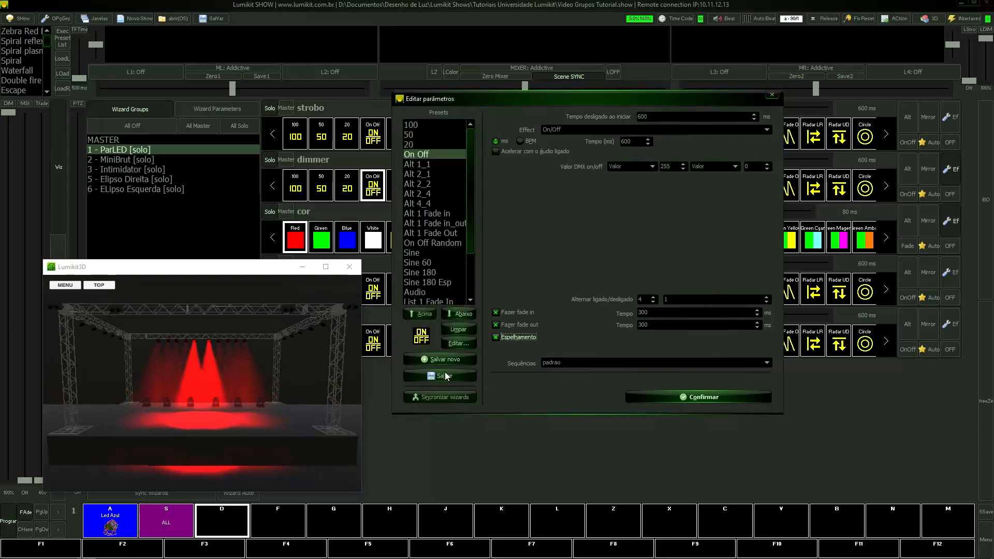
Step: Replace the preset's icon with the magenta circle from the image library
click(454, 346)
drag(512, 182, 507, 47)
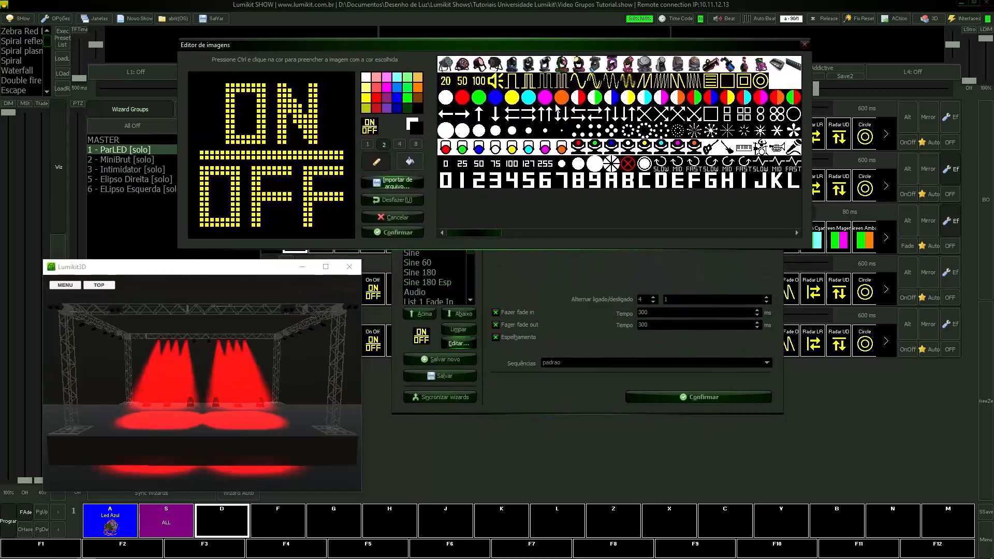
click(545, 98)
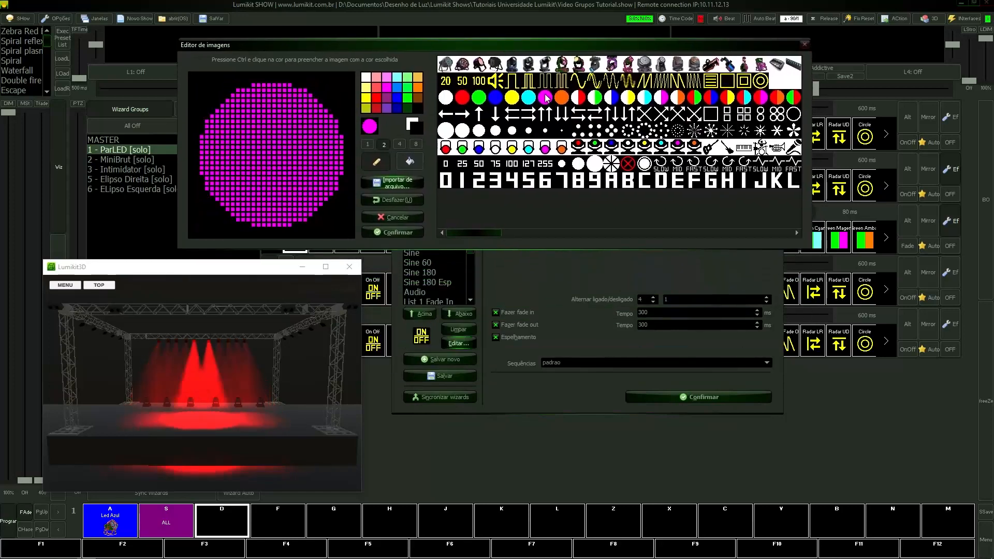
click(409, 232)
Step: Save the current parameters as a new preset named Espelhado and select it in the preset list
click(449, 361)
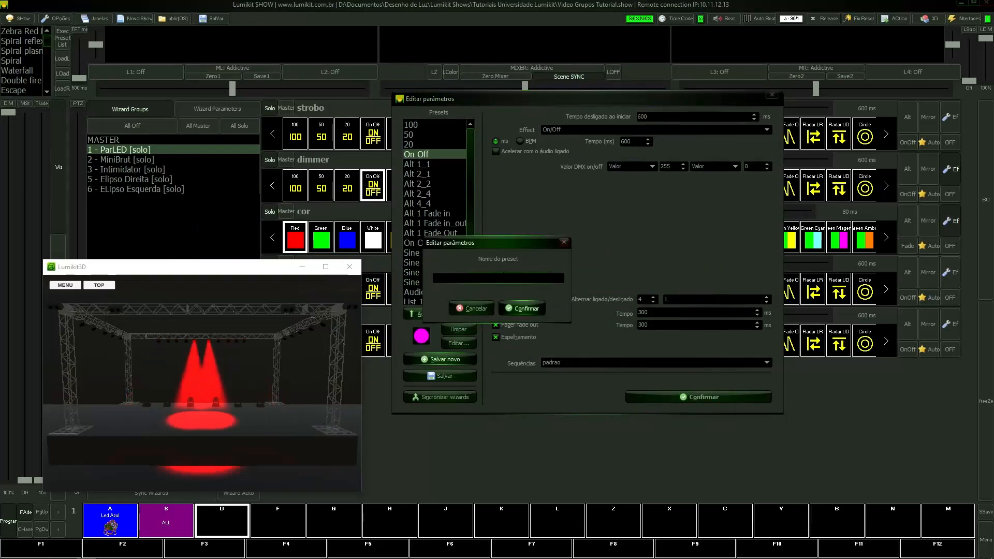
text(odo)
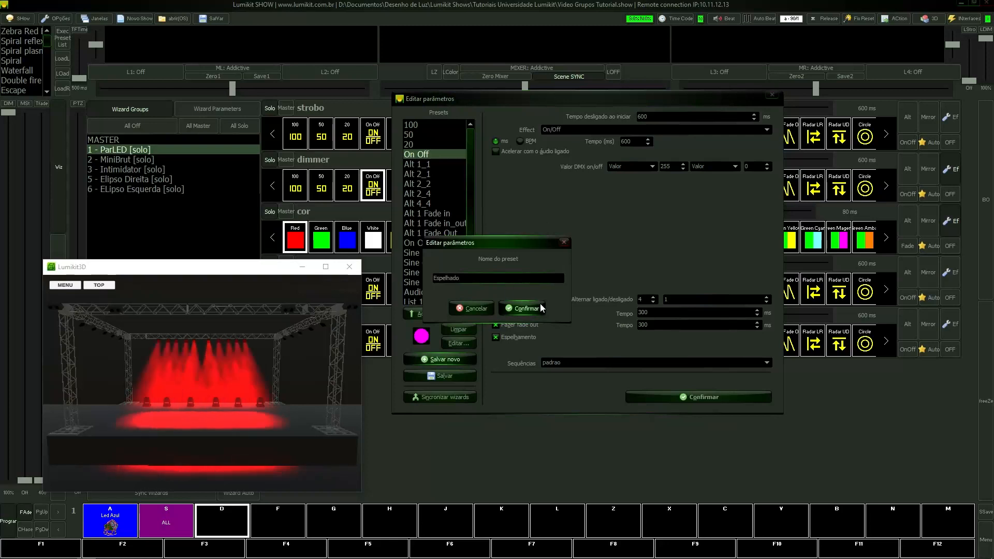
click(529, 309)
click(472, 238)
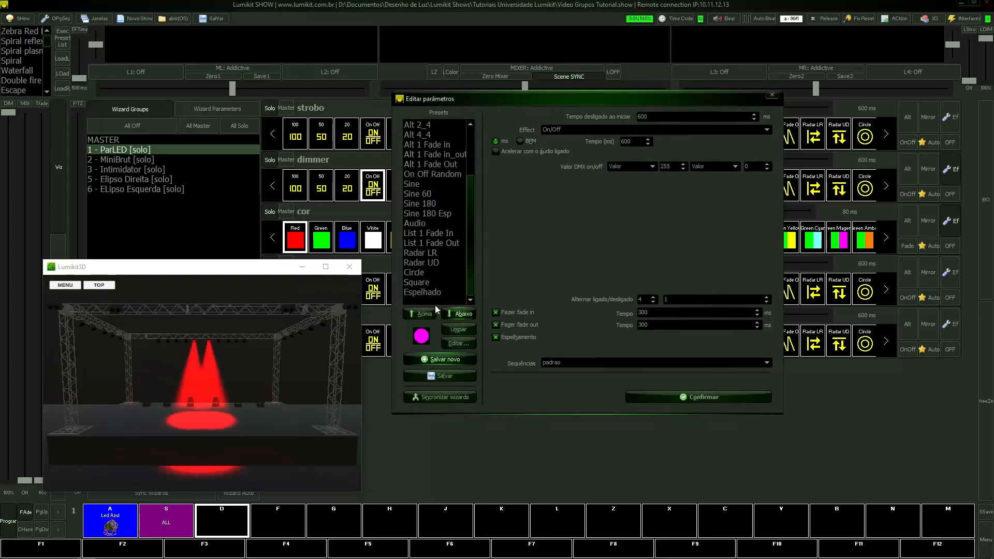
click(423, 293)
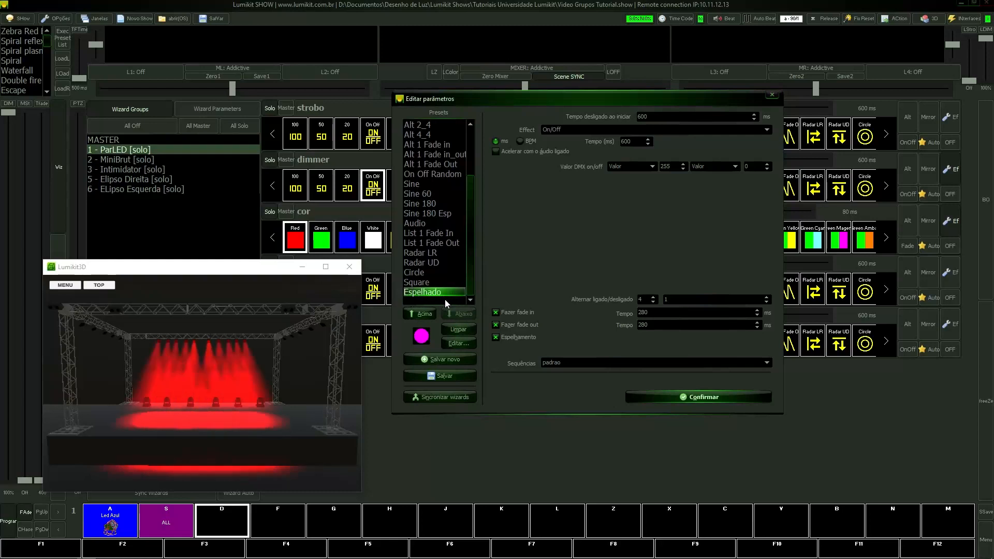
Step: Change the effect type to On/Off aleatório and disable mirroring
click(576, 128)
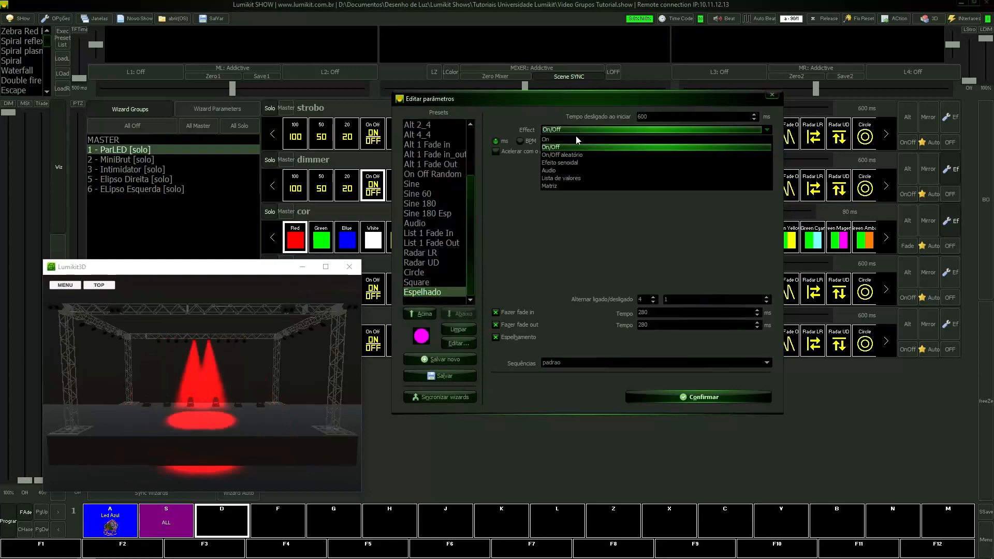
click(578, 154)
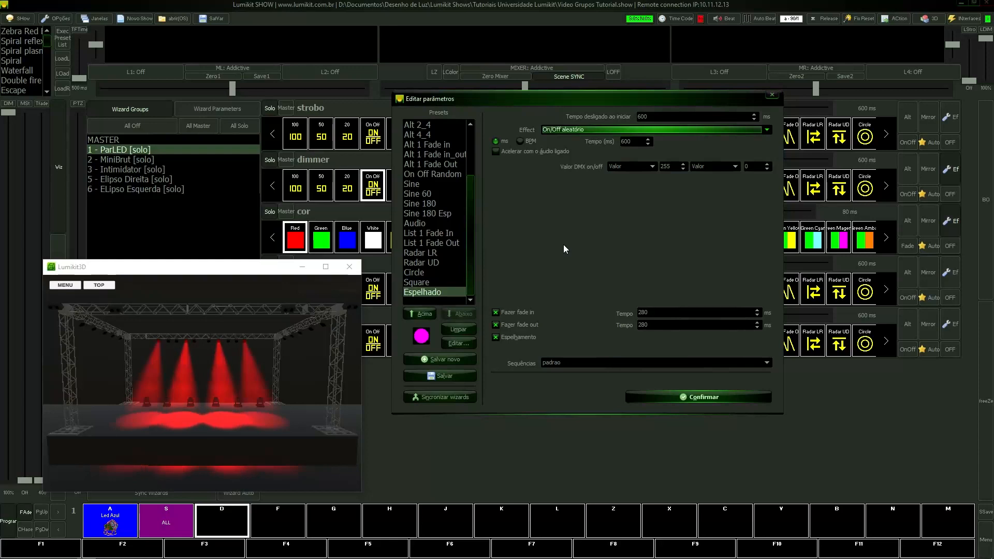
click(496, 337)
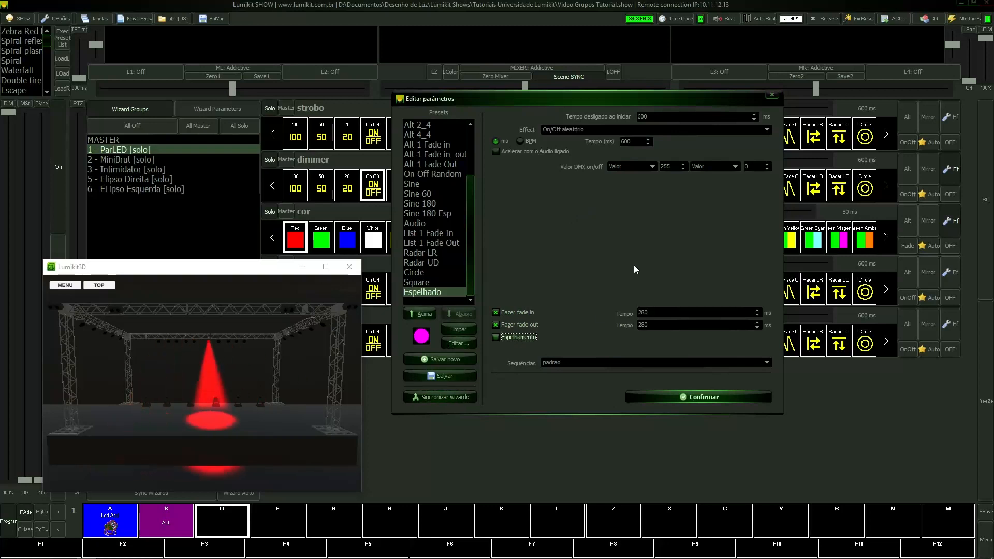
Step: Switch the effect to Efeito senoidal, try an Avanço of 0 before restoring 60, and enable mirroring and inversion
click(575, 130)
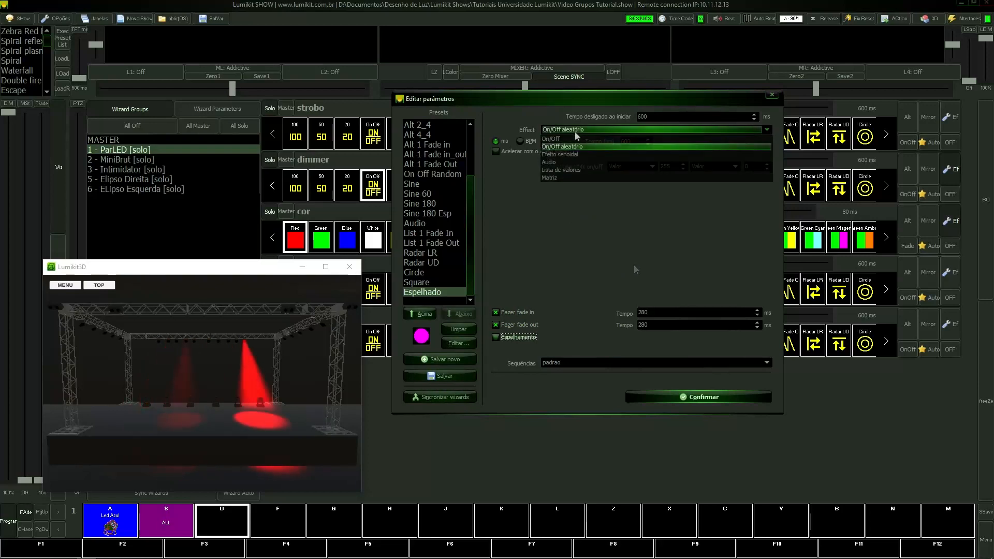
click(577, 163)
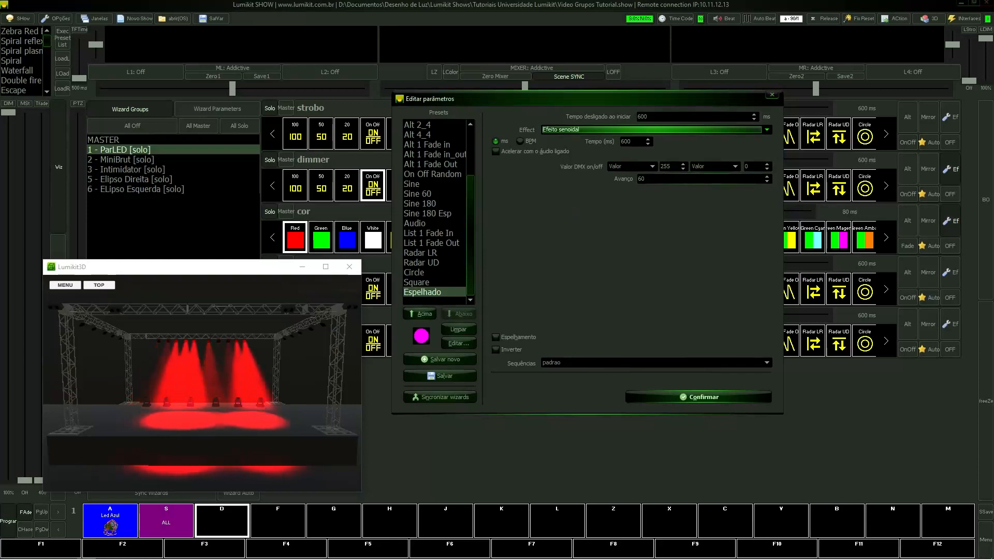
click(699, 179)
text(0)
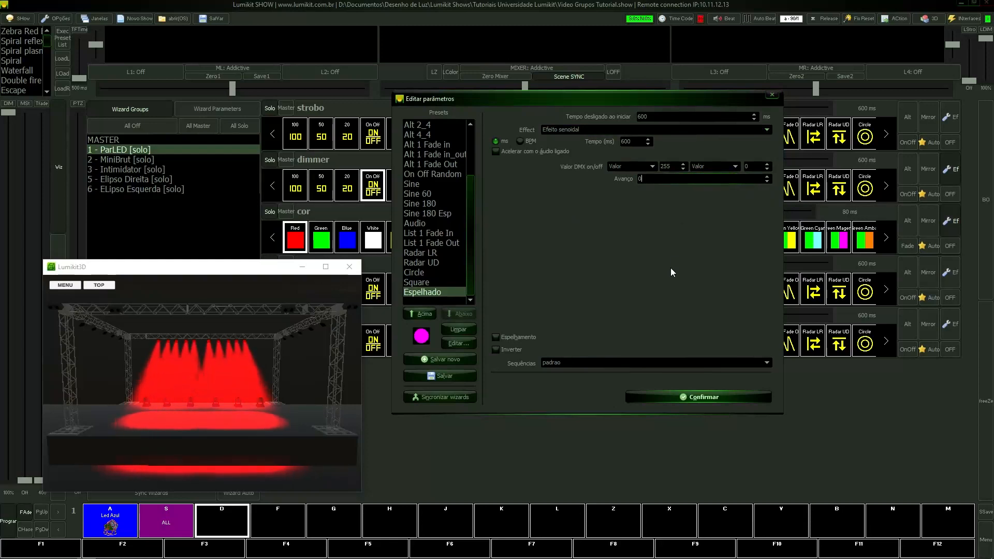
click(766, 177)
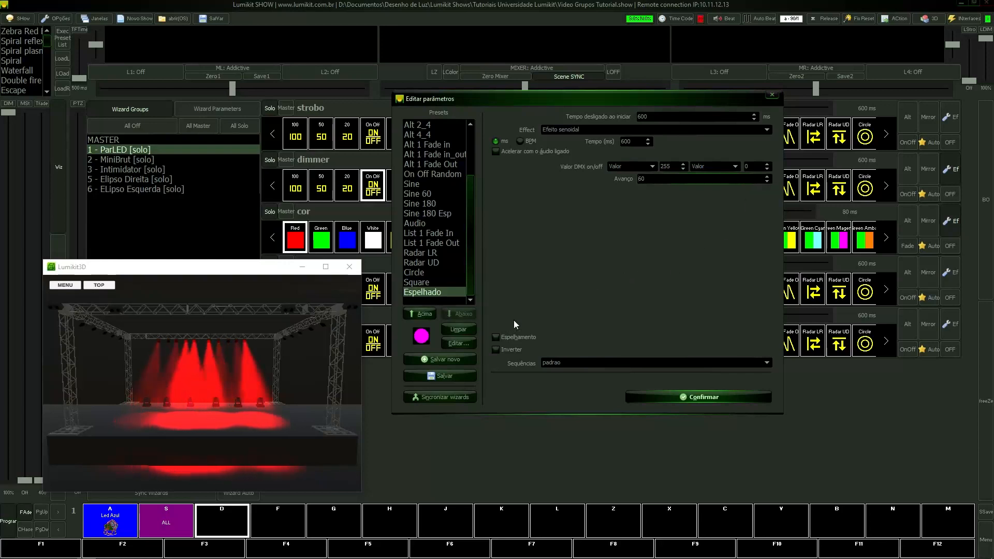
click(497, 351)
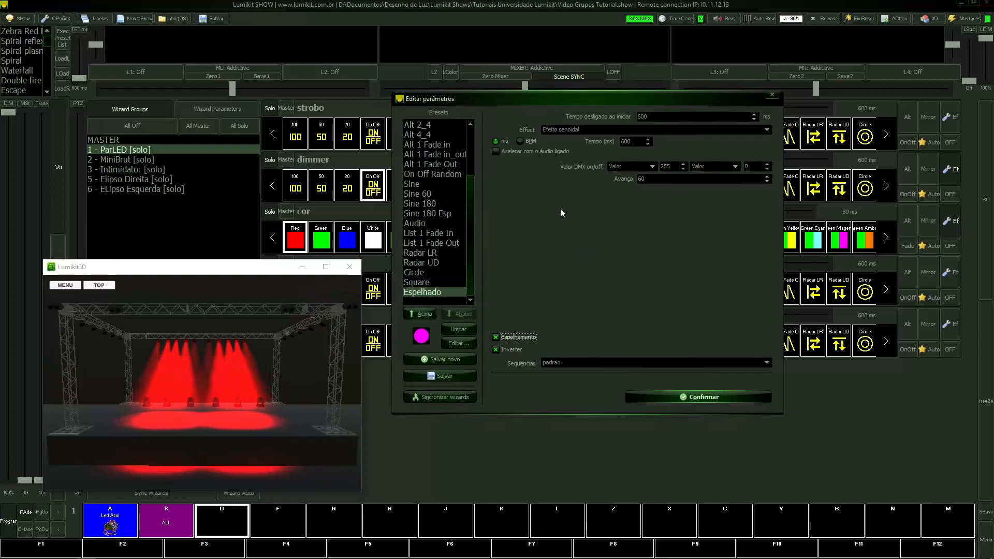
Step: Try the Audio effect type and change the effect to Lista de valores
click(562, 129)
click(557, 170)
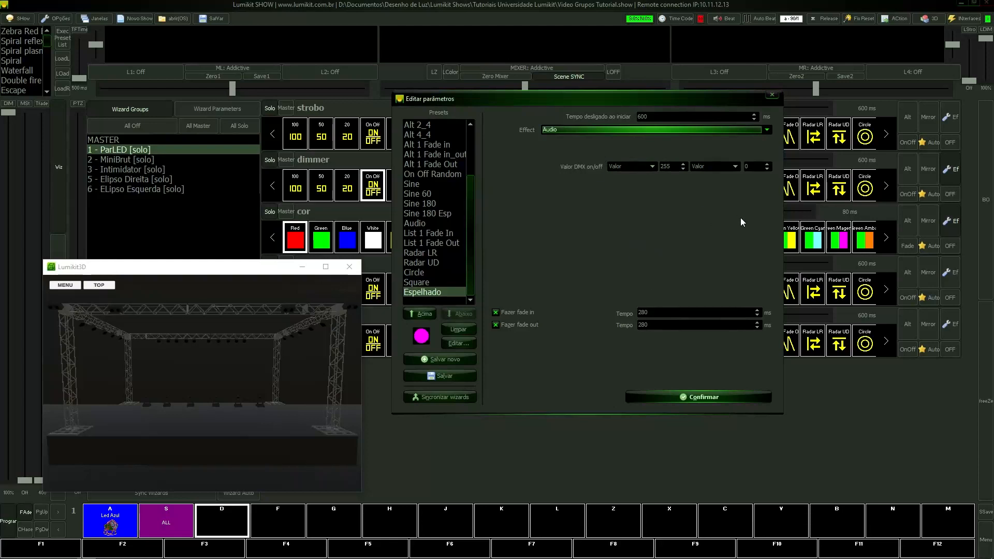
click(563, 128)
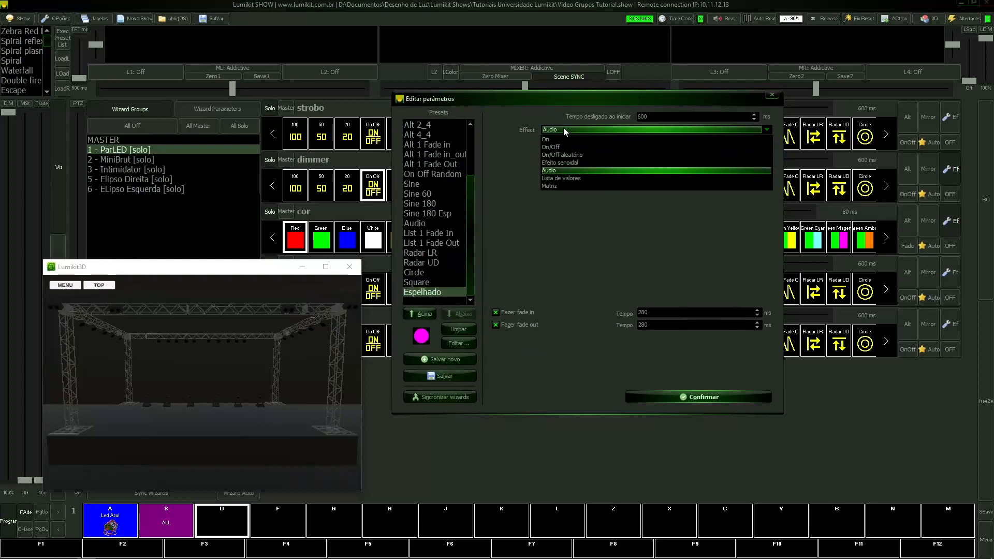
click(573, 178)
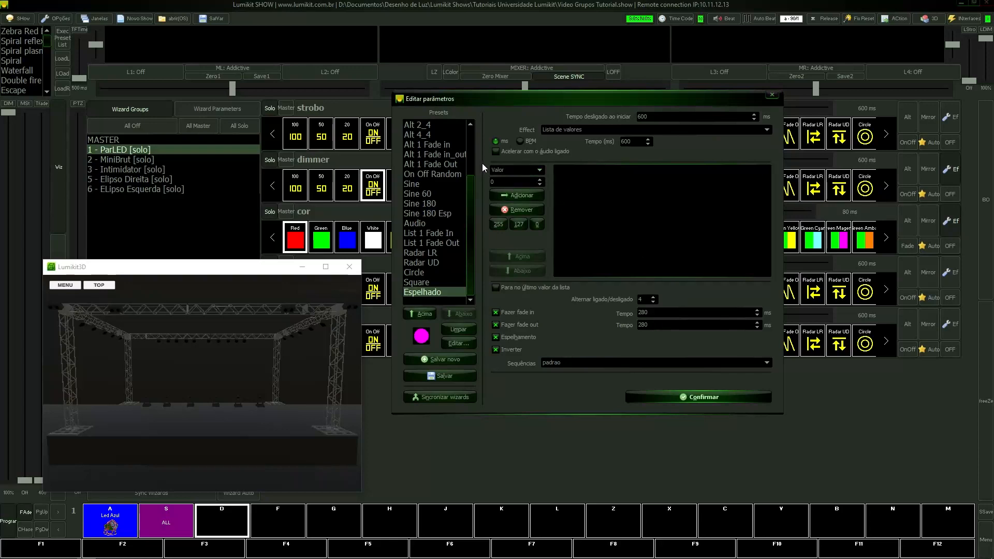
Step: Add a value of 0 to the effect's value list and remove it again
click(509, 197)
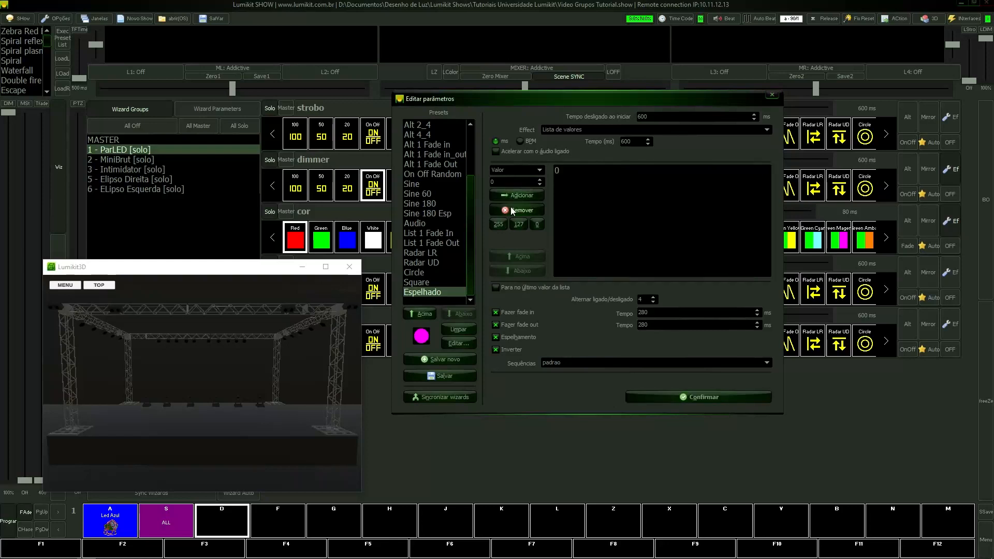
click(563, 177)
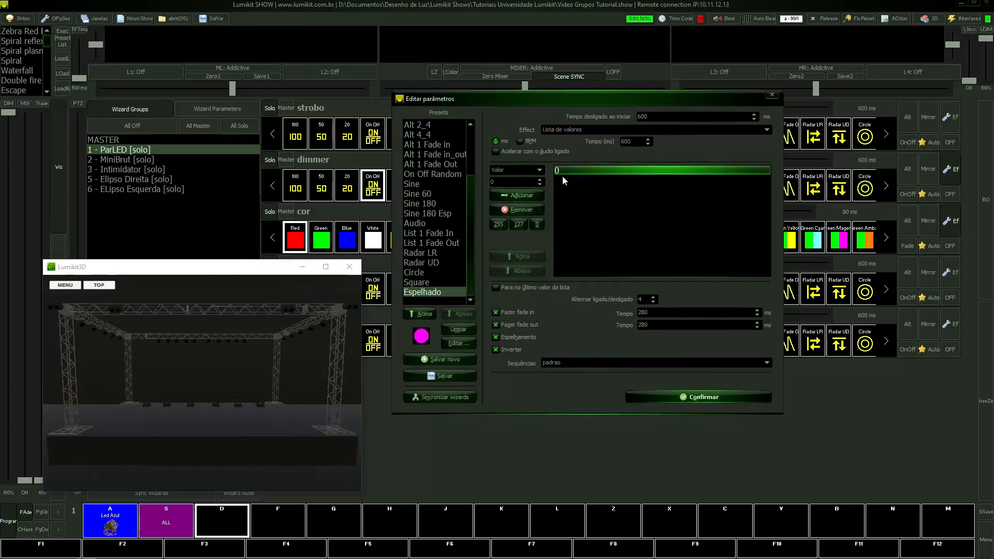
click(527, 211)
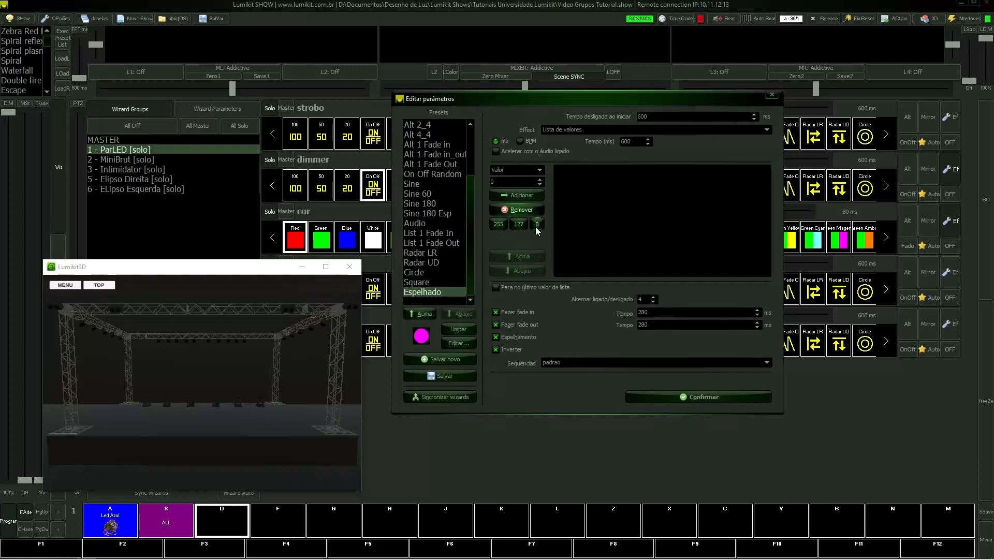
Step: Add the values 255, 127 and 0 to the list and set the on/off alternation to 0
click(498, 225)
click(519, 225)
click(537, 226)
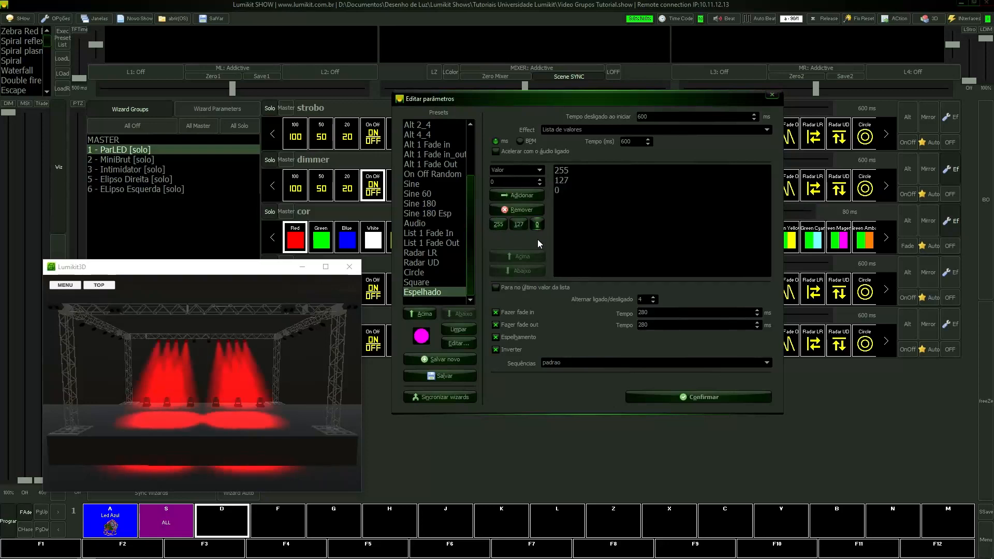
drag(648, 300, 528, 241)
text(0)
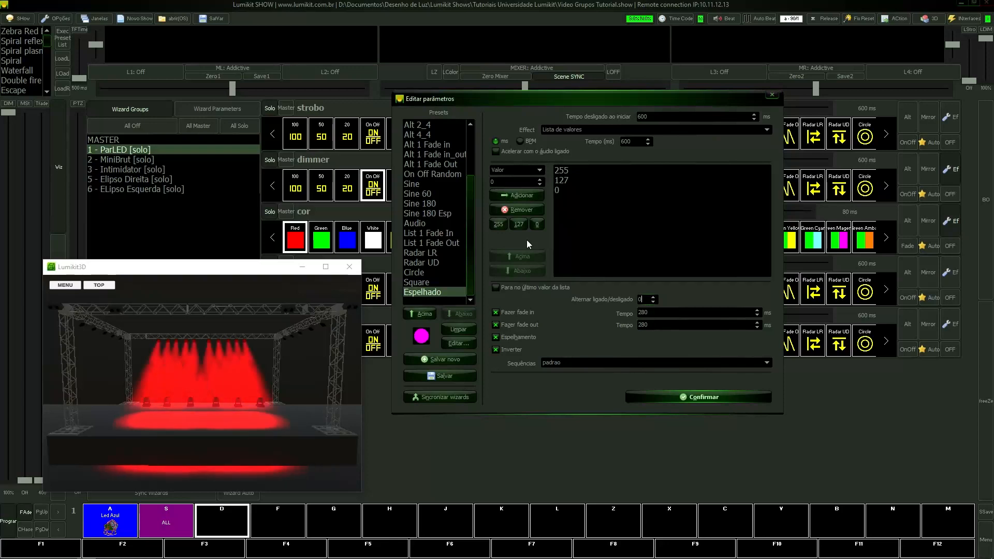
Step: Move the value 0 up to the first place in the value list
click(563, 189)
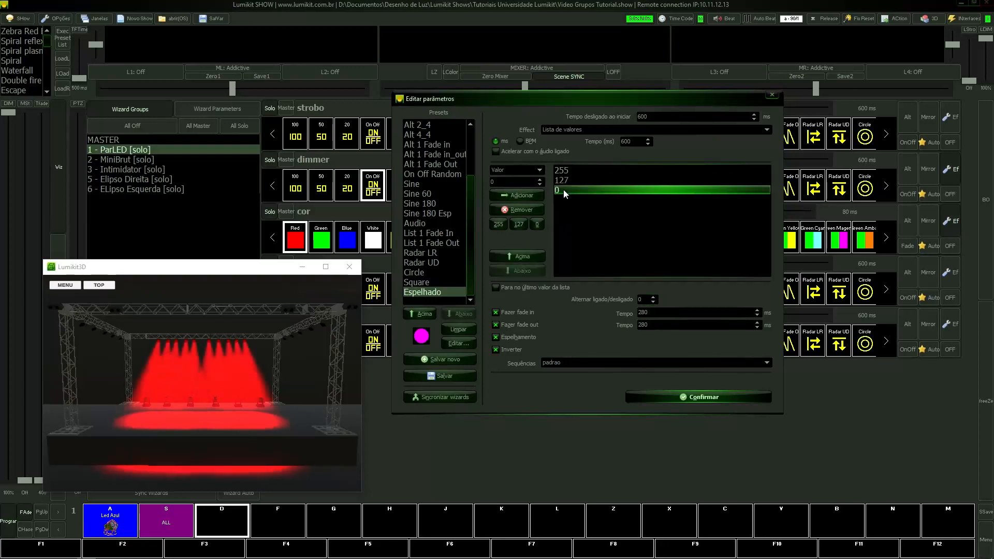
click(531, 256)
click(531, 256)
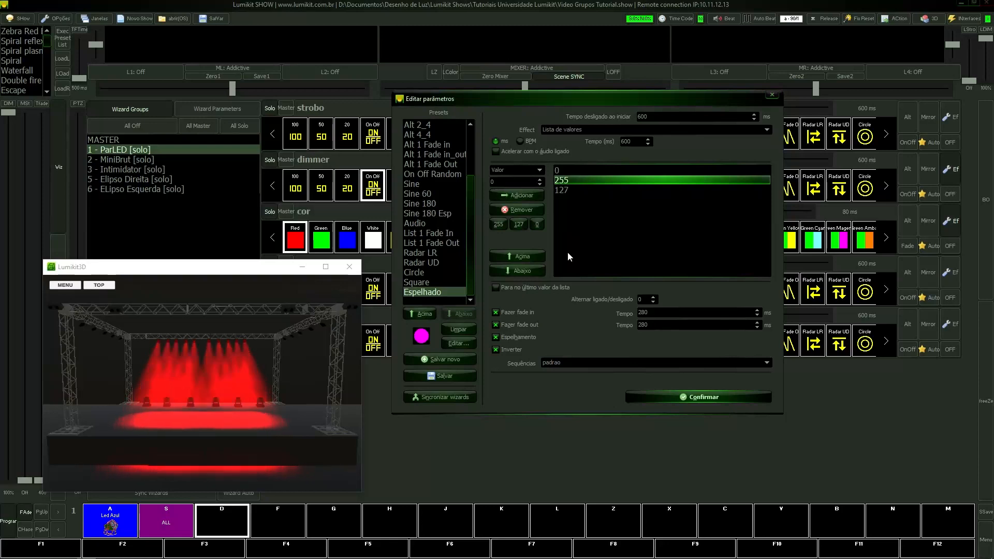
Step: Try the option to stop at the last value of the list and switch it off again
click(495, 288)
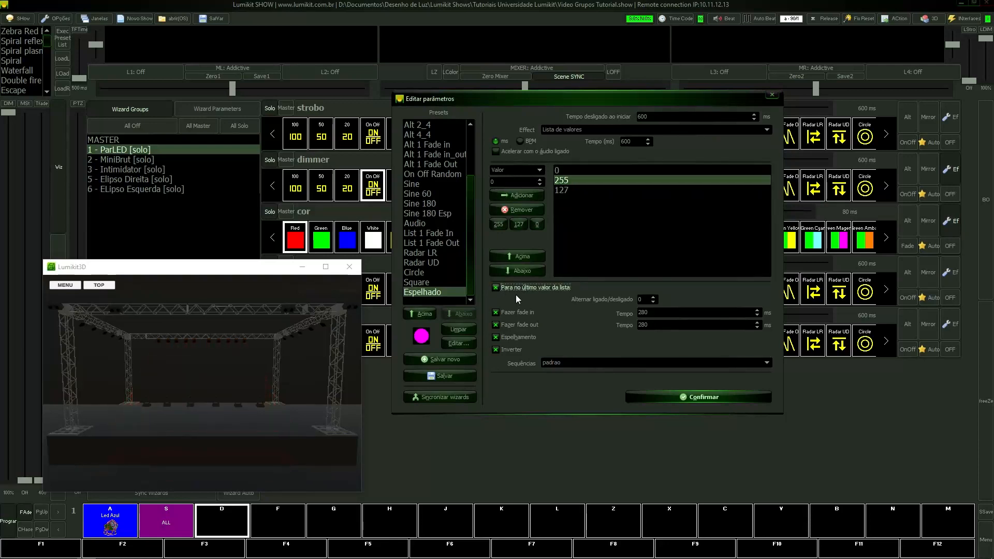
click(568, 170)
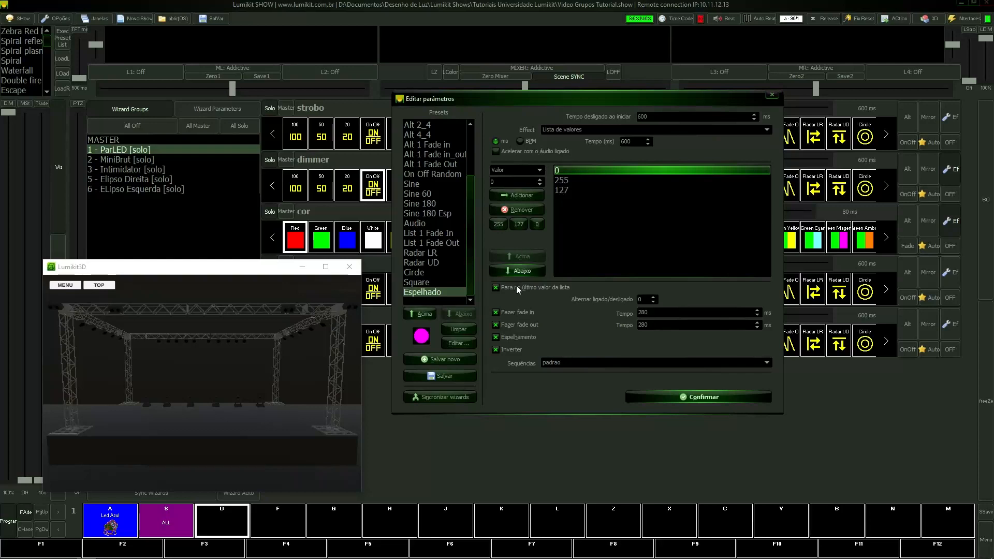
click(498, 288)
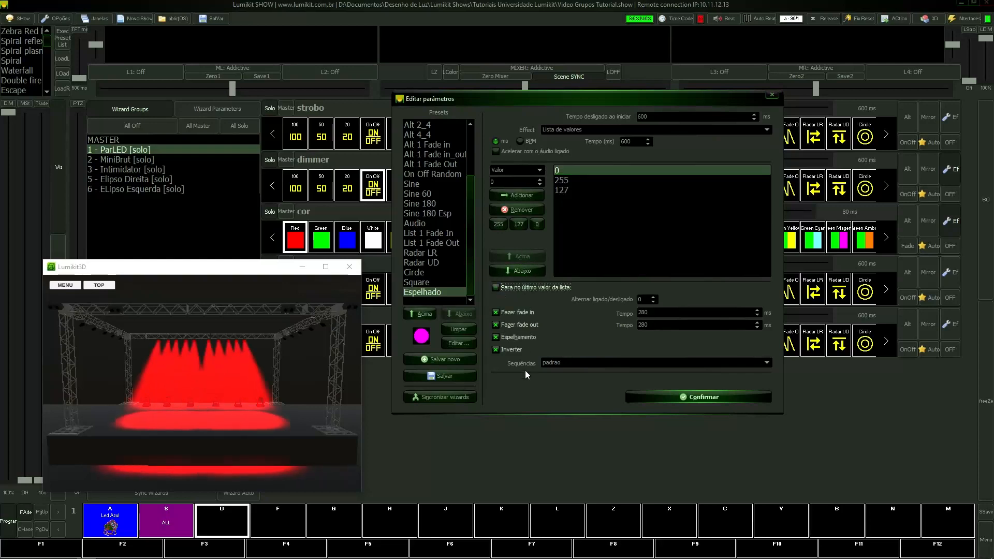
Step: Turn off fade in, fade out, mirroring and inversion for the dimmer's value list effect
click(514, 312)
click(507, 325)
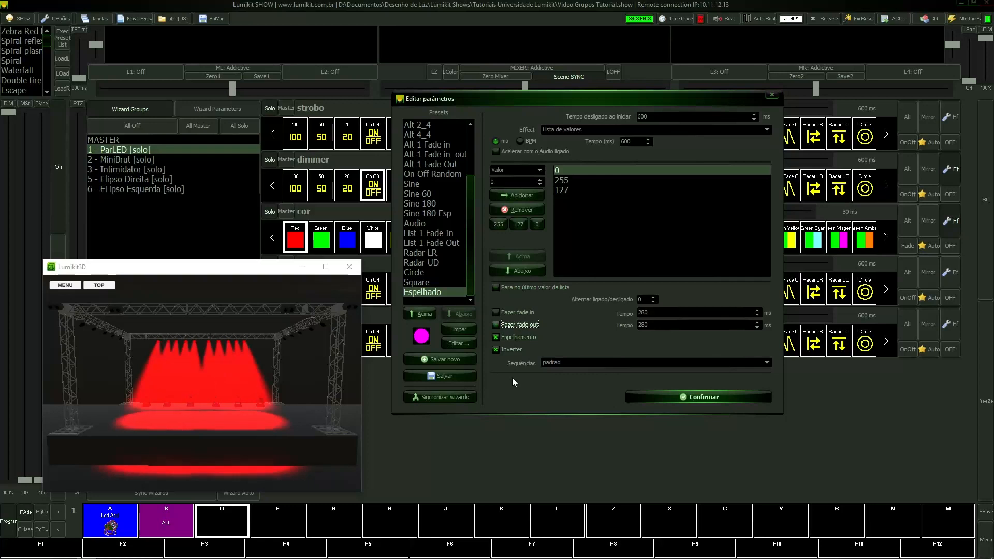
click(511, 338)
click(512, 352)
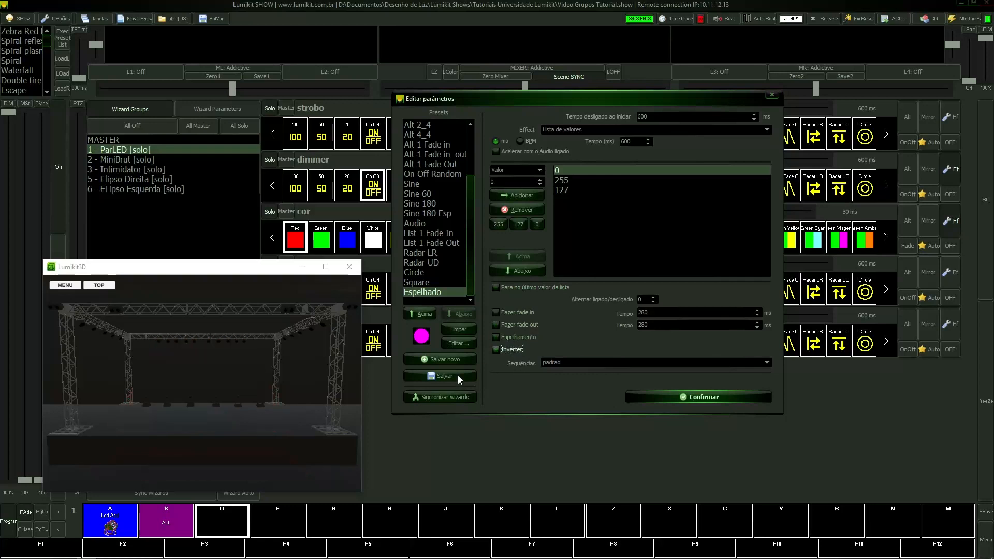
Step: Change the dimmer's effect type to Matriz and confirm the parameters
click(611, 133)
click(592, 185)
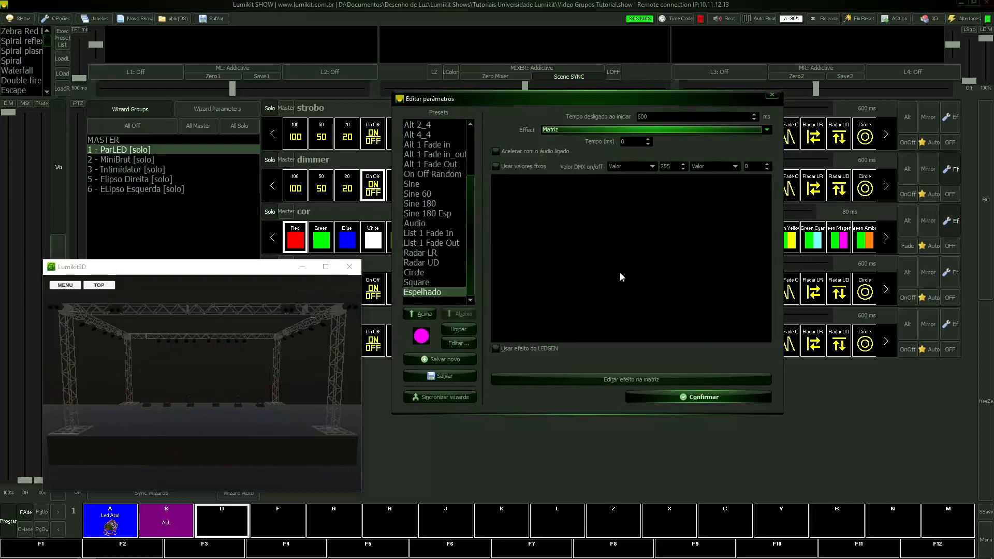
click(707, 399)
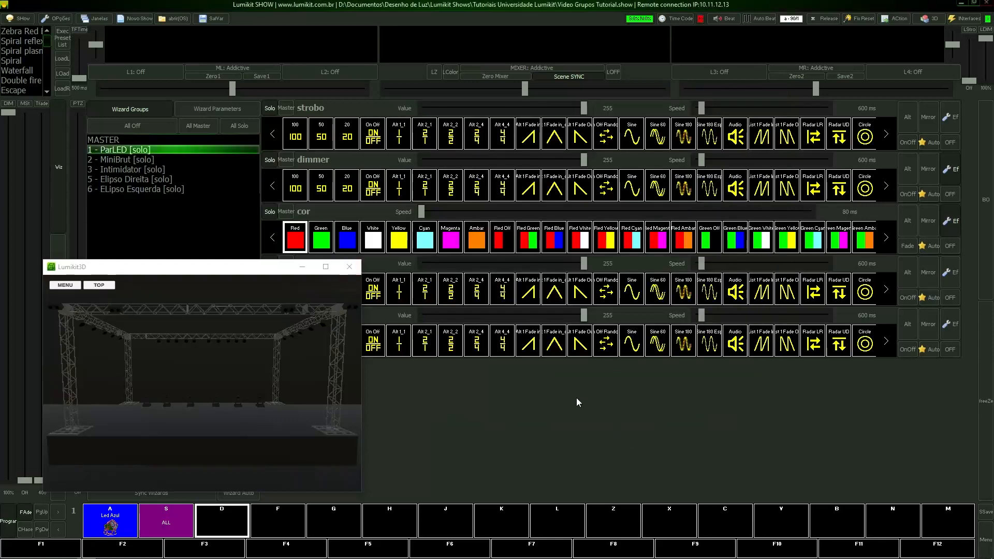
Step: Add the ParLED group to the pixel matrix in the show configuration
click(18, 18)
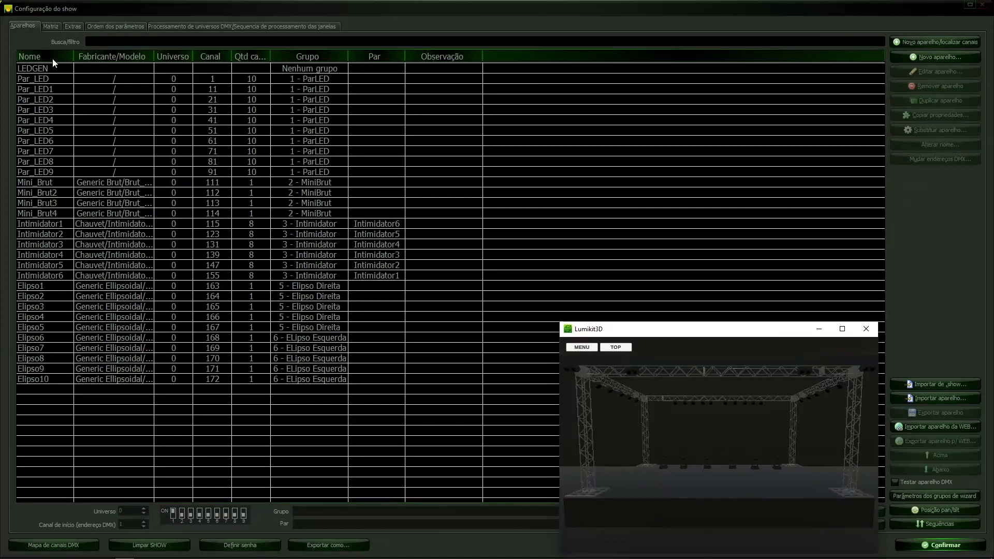
click(52, 28)
click(353, 42)
click(353, 42)
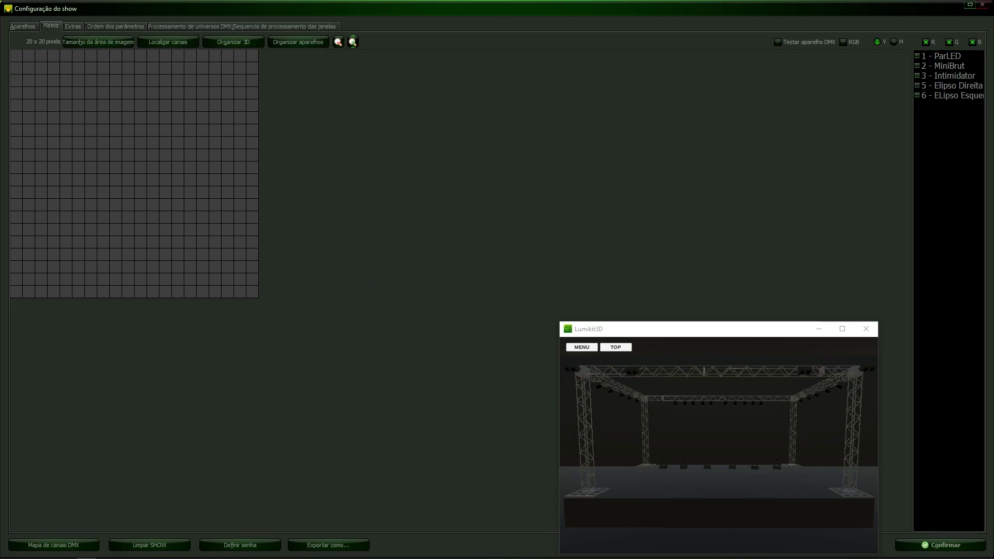
click(917, 57)
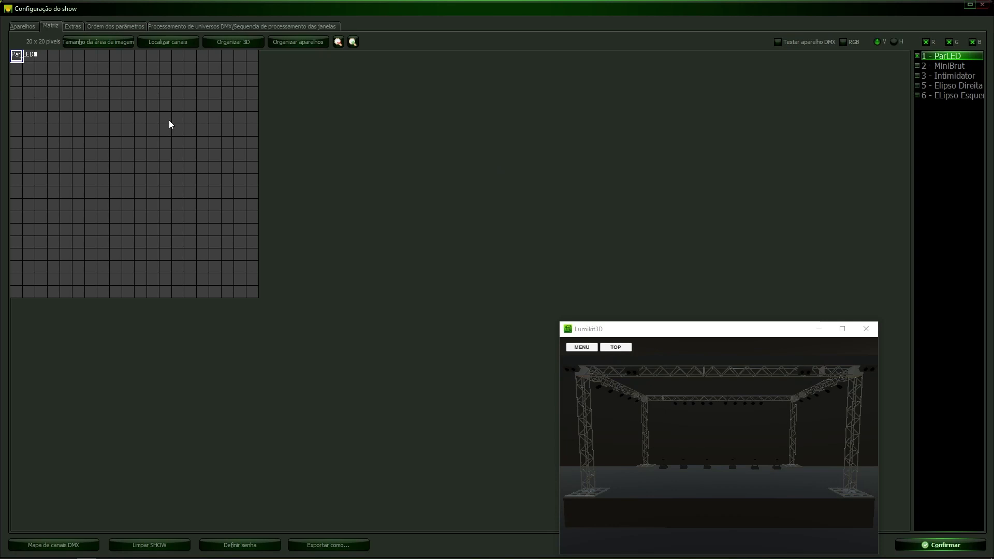
Step: Spread the ParLED fixtures evenly along the first row of the matrix, one every second cell, and confirm the show configuration
click(55, 58)
drag(55, 58, 241, 57)
drag(19, 58, 68, 58)
drag(20, 57, 43, 58)
drag(202, 58, 216, 59)
drag(167, 58, 192, 58)
drag(129, 56, 167, 56)
drag(92, 56, 142, 56)
drag(68, 56, 117, 57)
mouse_move(42, 56)
mouse_down()
mouse_move(92, 56)
mouse_move(41, 57)
mouse_up()
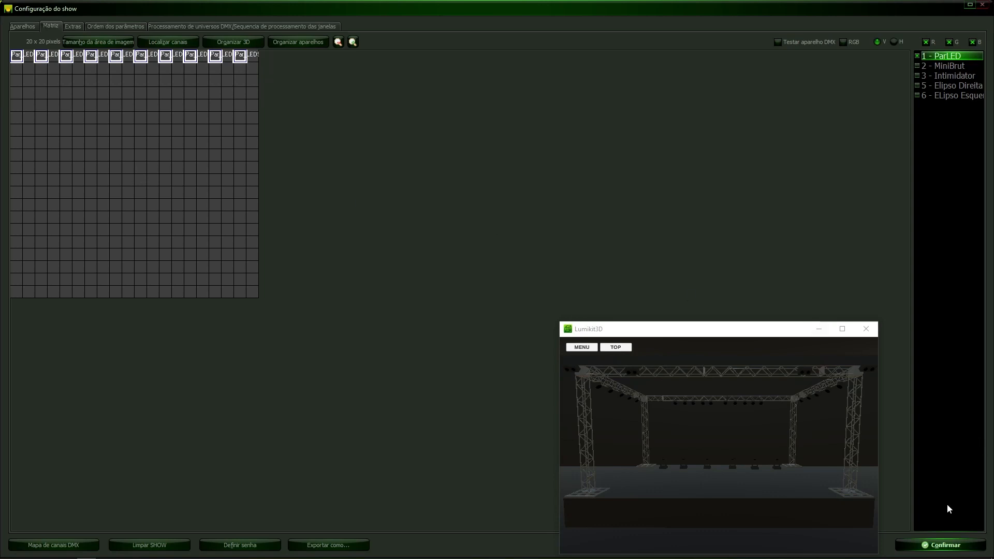
click(945, 547)
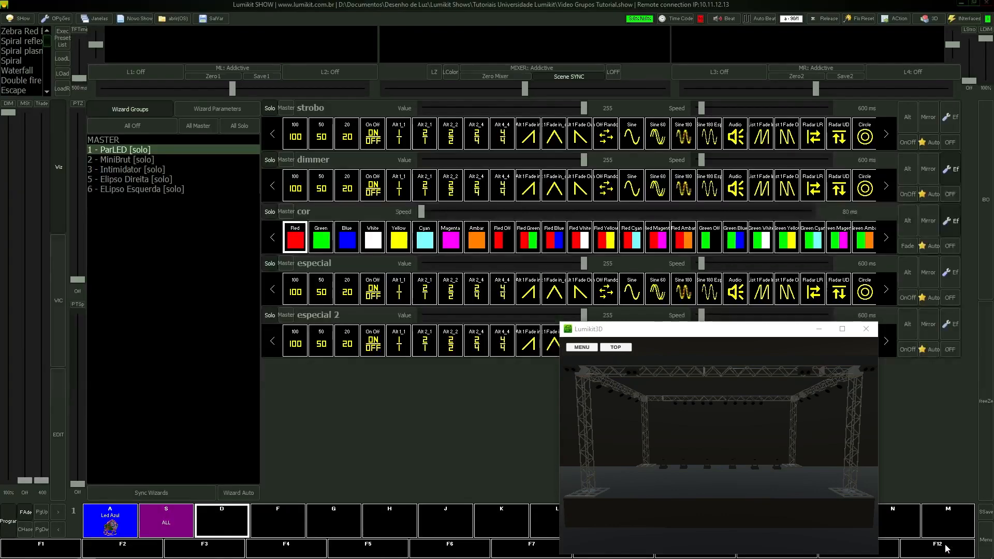
Step: Set the ParLED dimmer's matrix effect to Radar, close its editors and switch the dimmer off
click(119, 151)
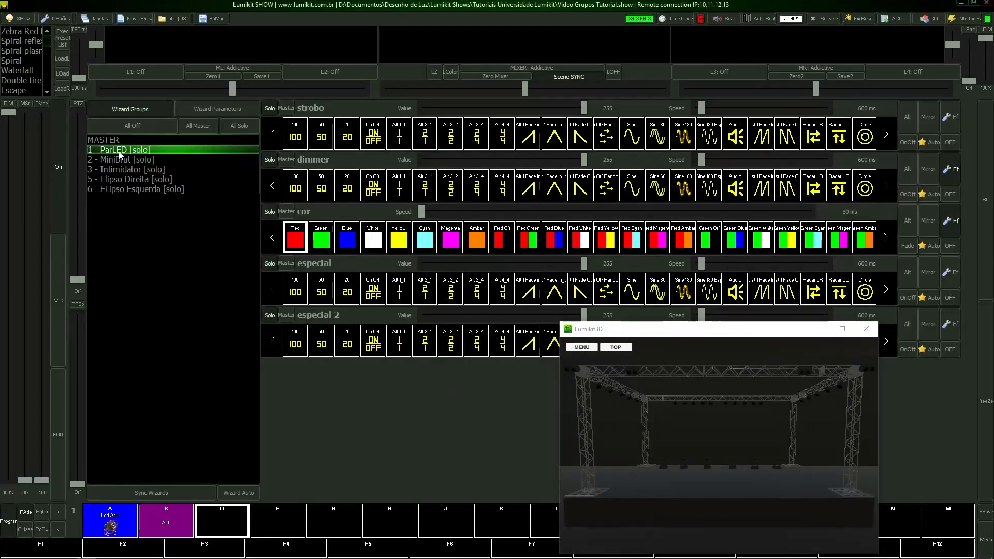
click(952, 175)
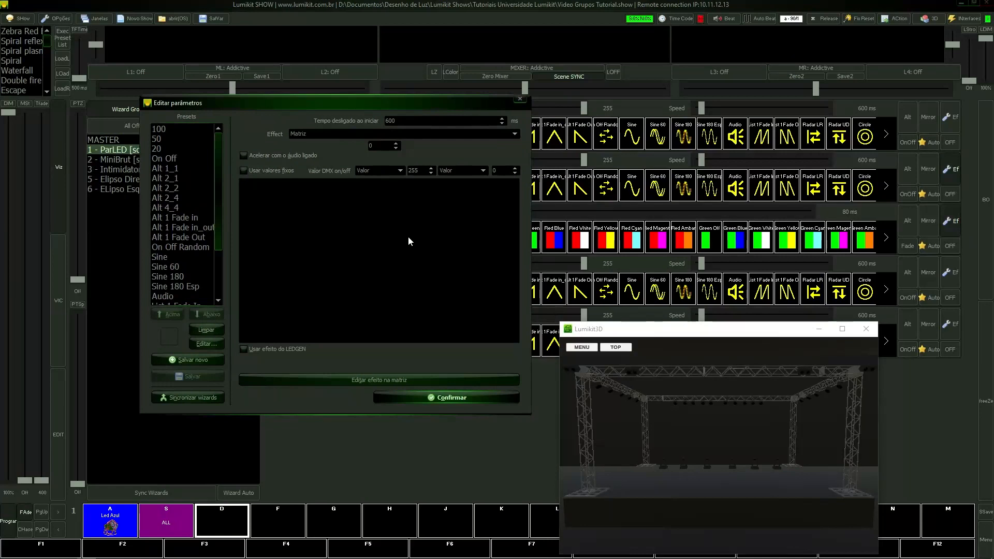
click(359, 381)
drag(462, 151, 292, 119)
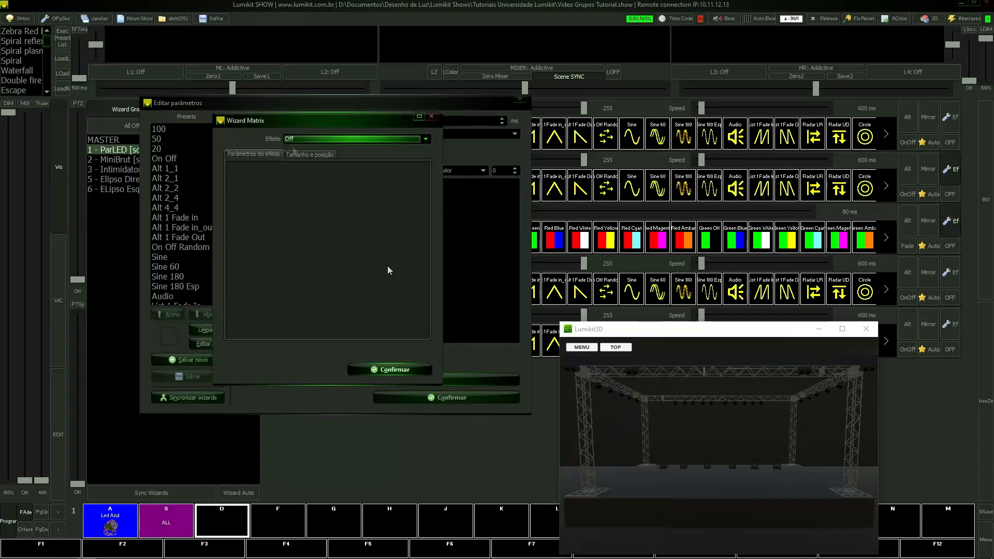
click(289, 139)
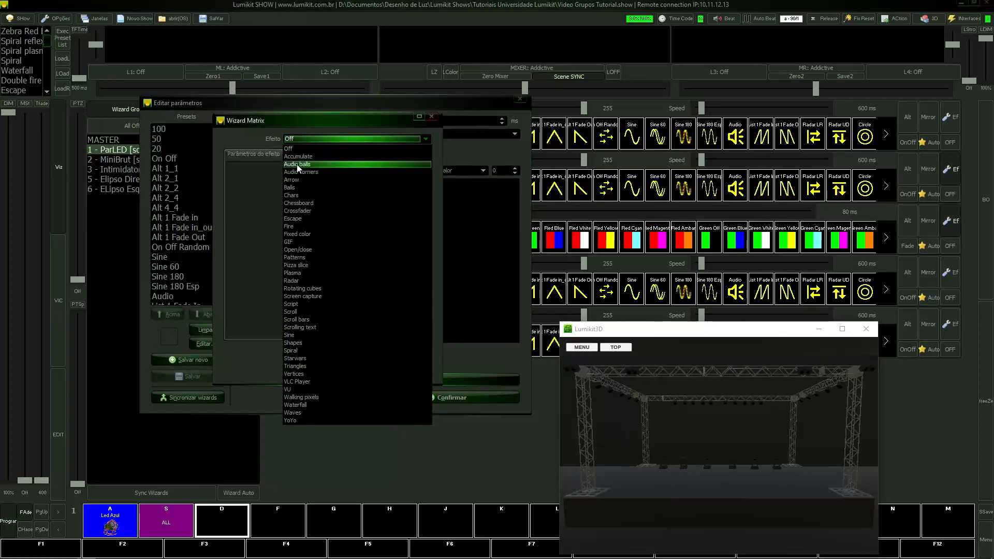
click(302, 280)
drag(354, 120, 150, 129)
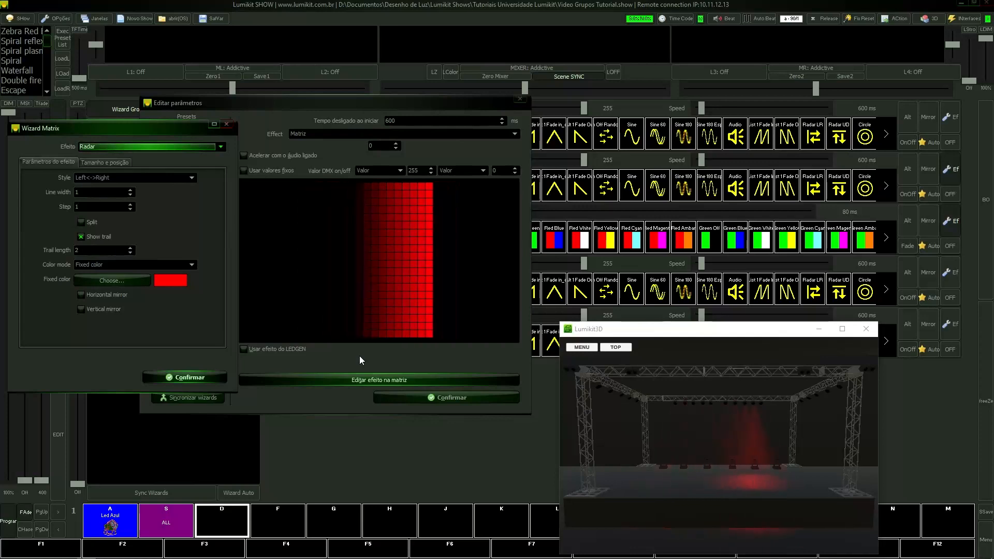
click(226, 124)
click(520, 99)
click(950, 194)
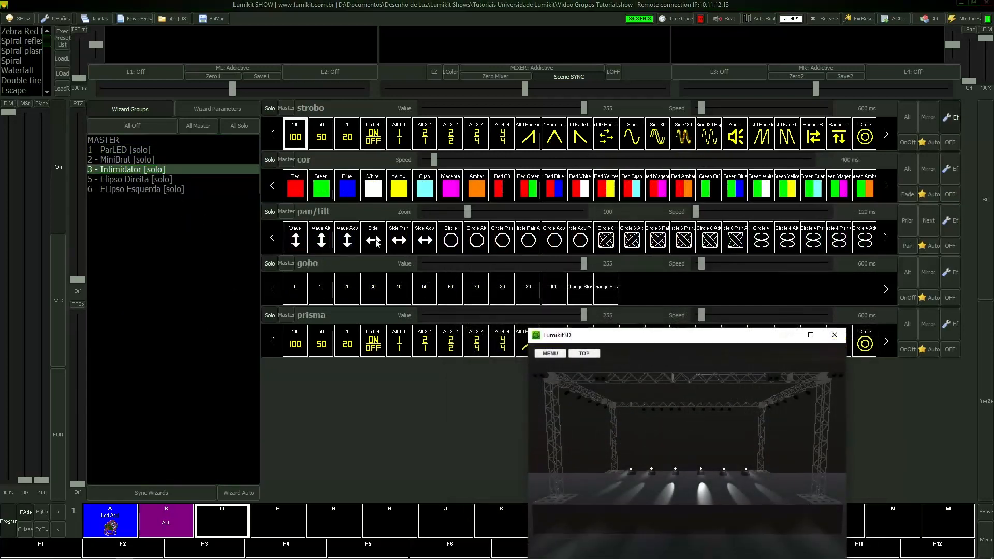
Step: Apply gobo preset 0 to the Intimidator group and open the gobo's effect parameters
click(295, 295)
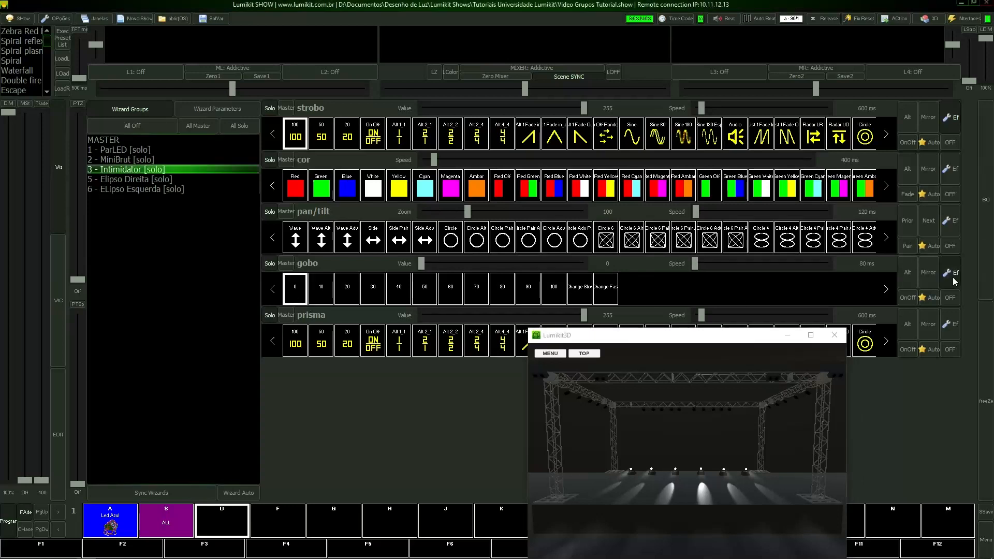
click(955, 282)
drag(564, 125, 376, 114)
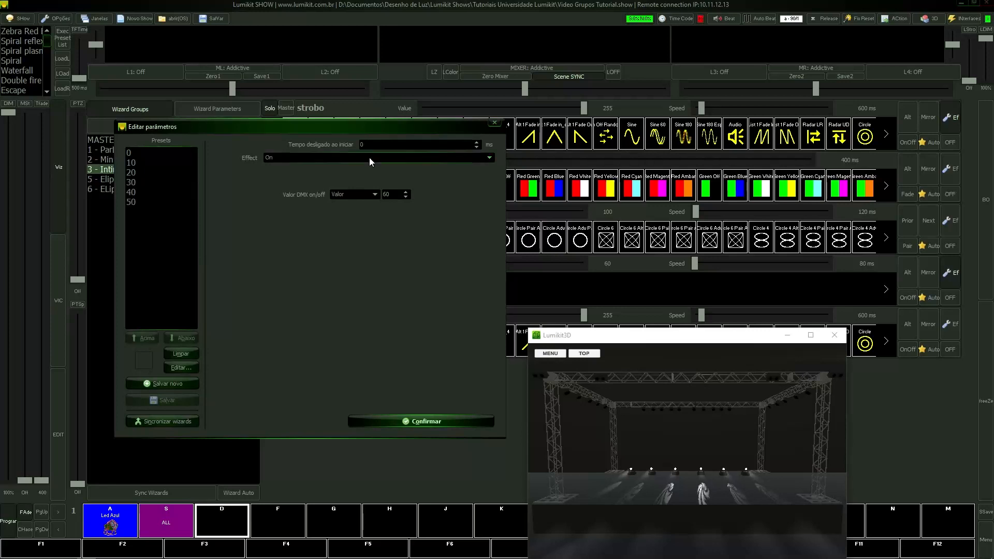
Step: Set the gobo effect to On/Off with a DMX on value of 30 and an off value of 17
click(288, 155)
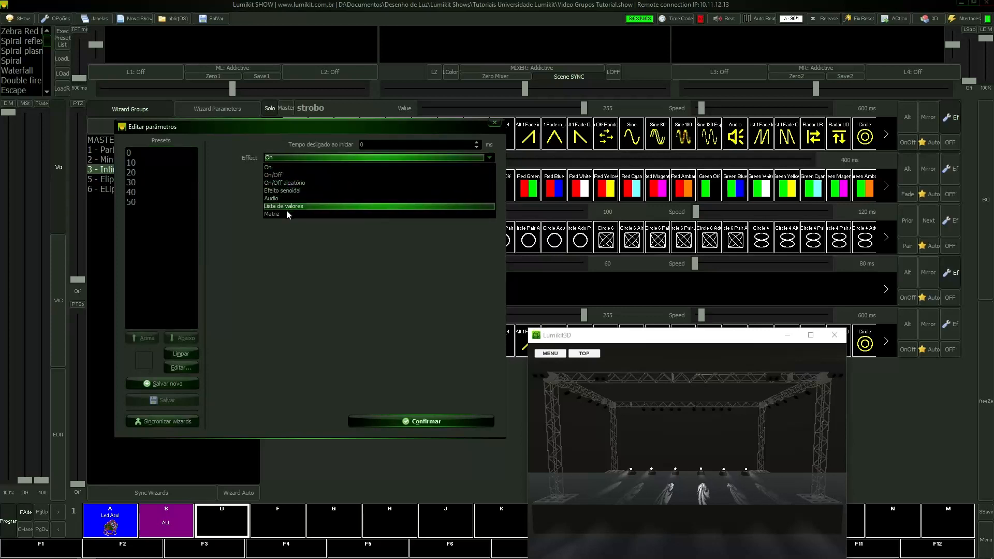
click(283, 175)
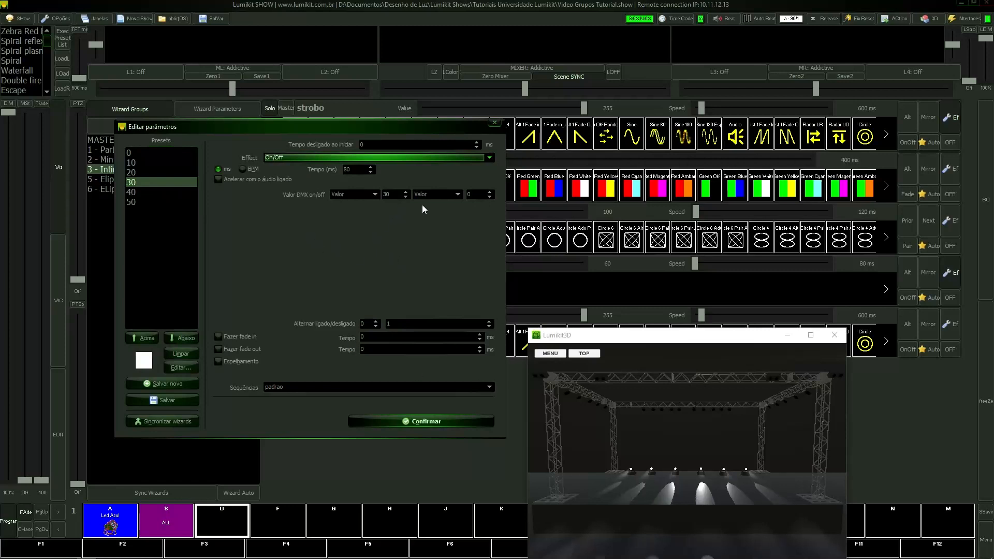
click(490, 196)
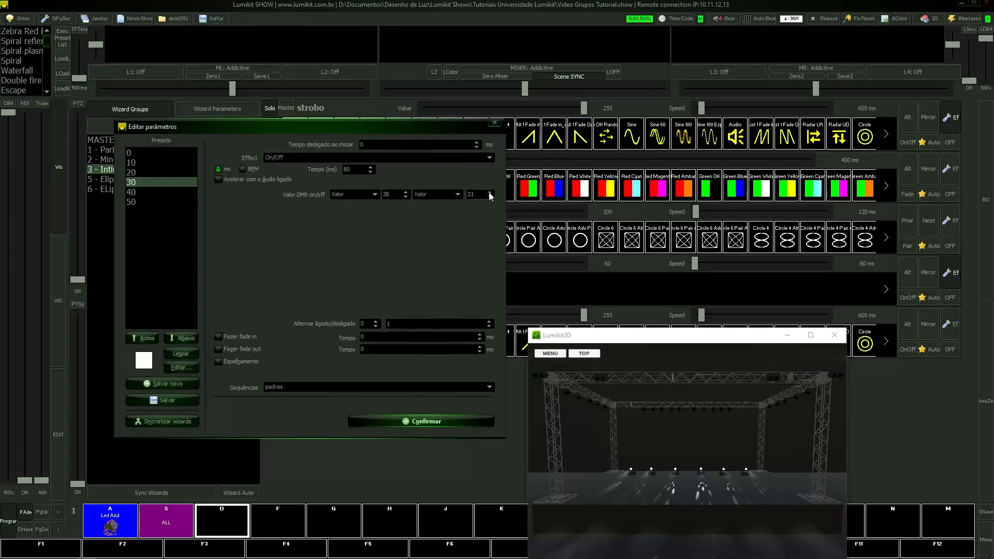
Step: Try the On/Off aleatório effect on the gobo, change it to Efeito senoidal and confirm
click(276, 159)
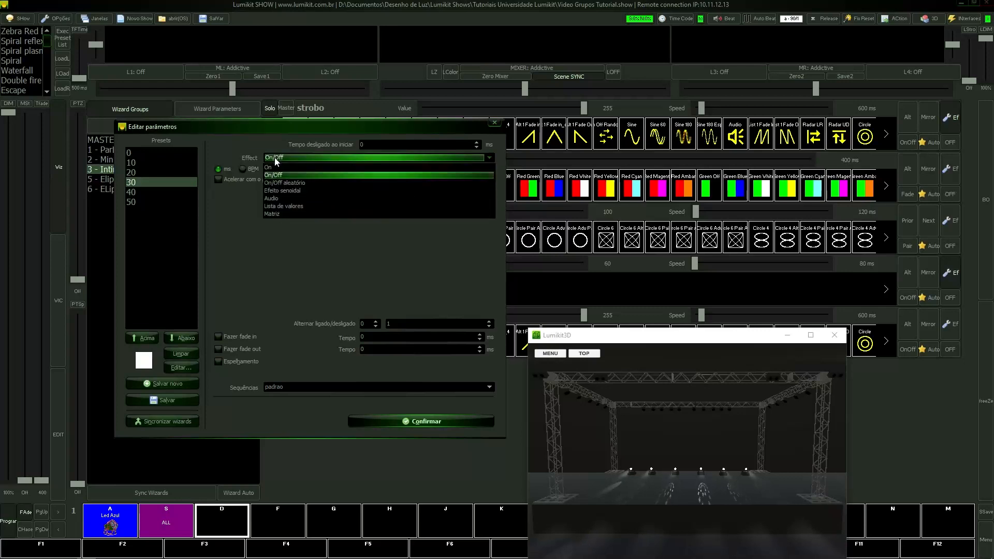
click(282, 183)
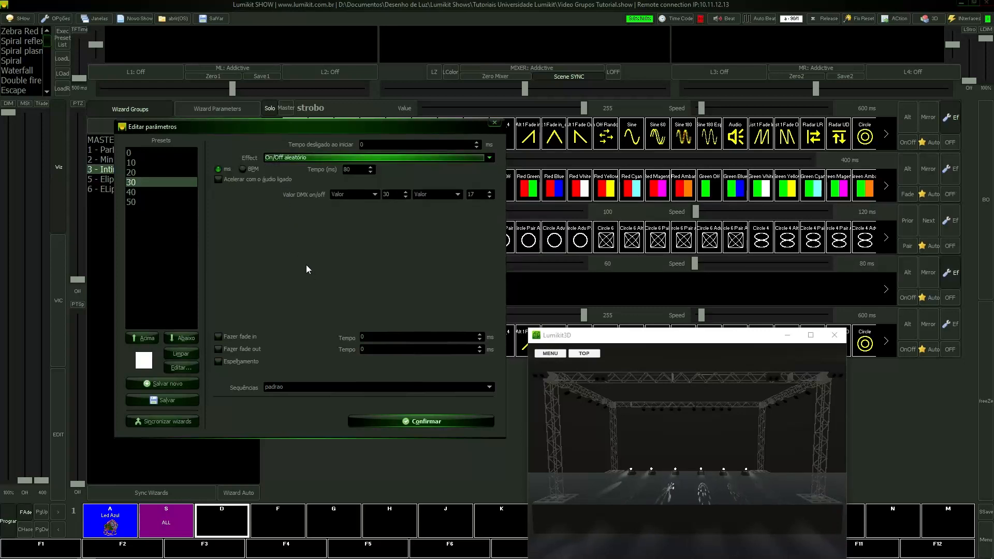
click(315, 160)
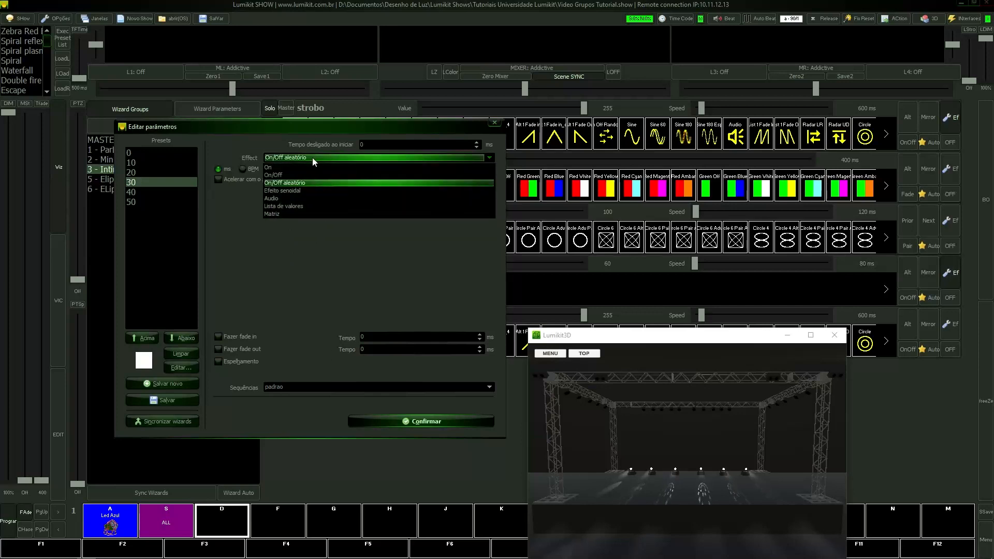
click(306, 191)
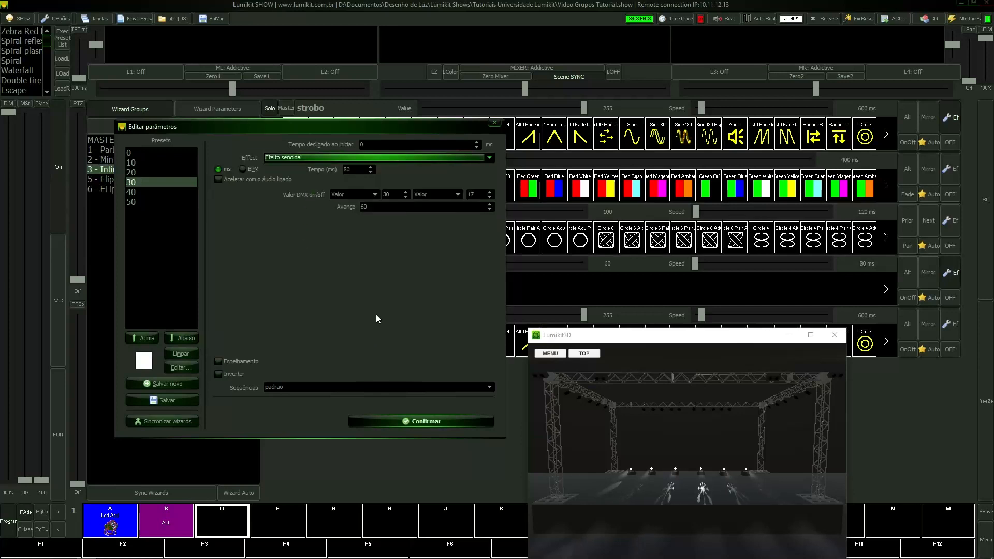
click(412, 421)
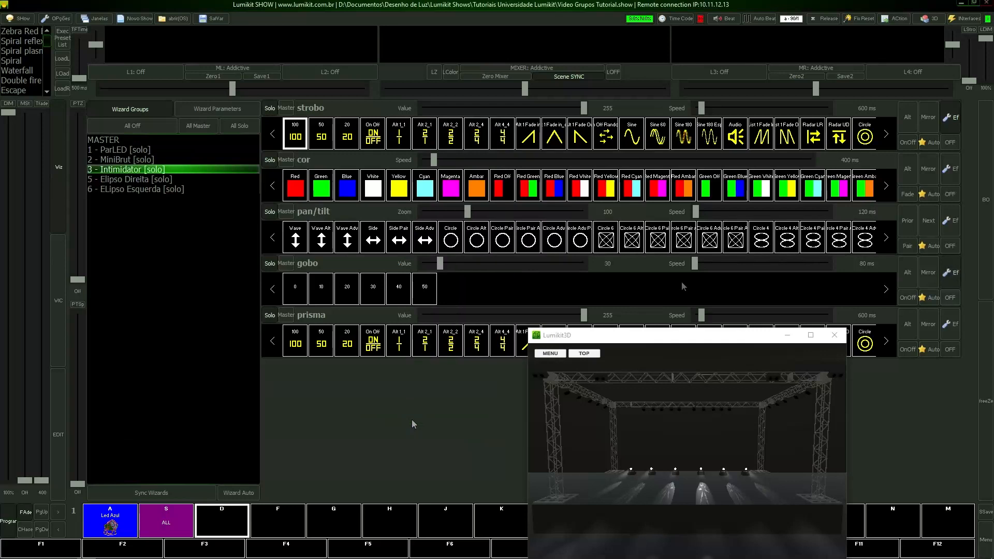
Step: Load the Intimidator strobo's preset 50, raise its DMX value to 146, change the effect to Efeito senoidal and confirm
click(951, 118)
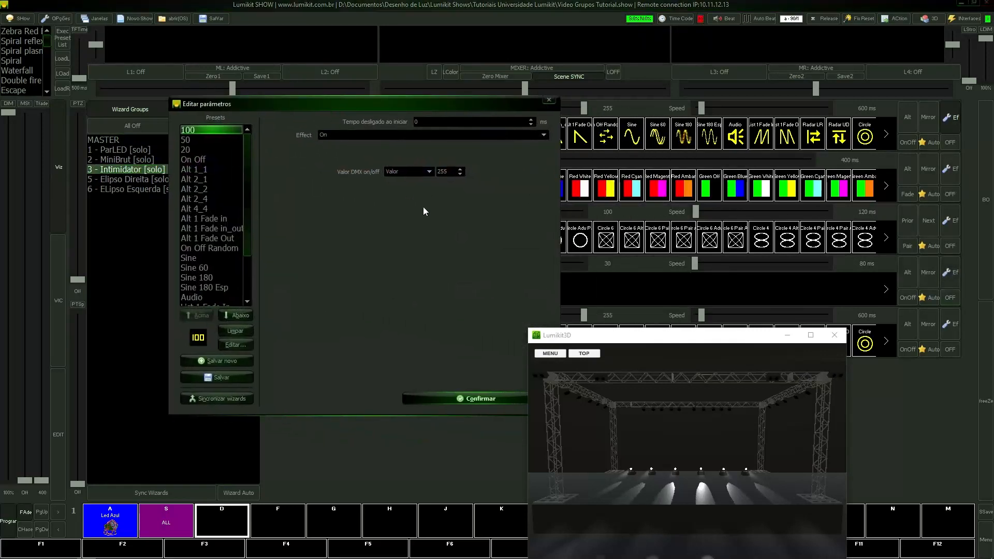
click(187, 140)
click(460, 170)
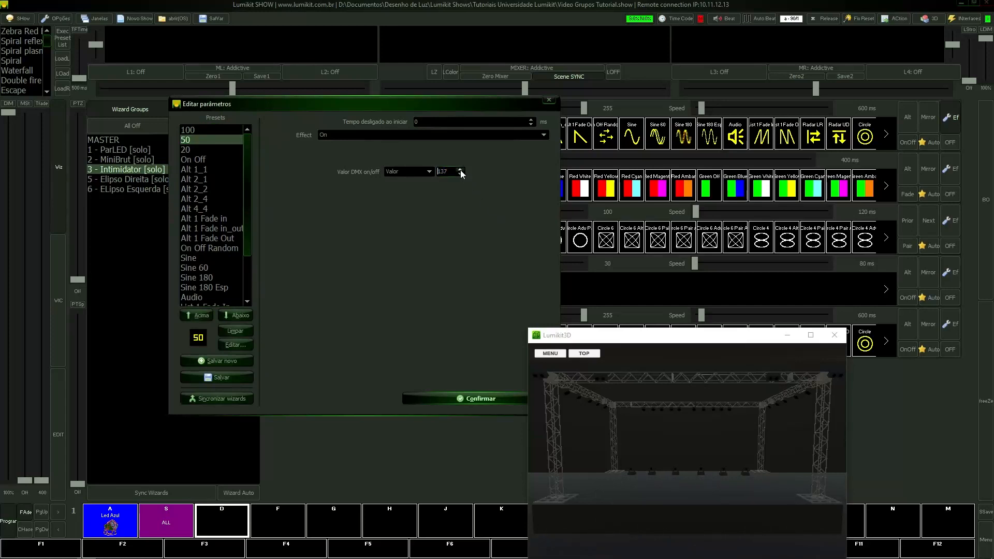
click(350, 216)
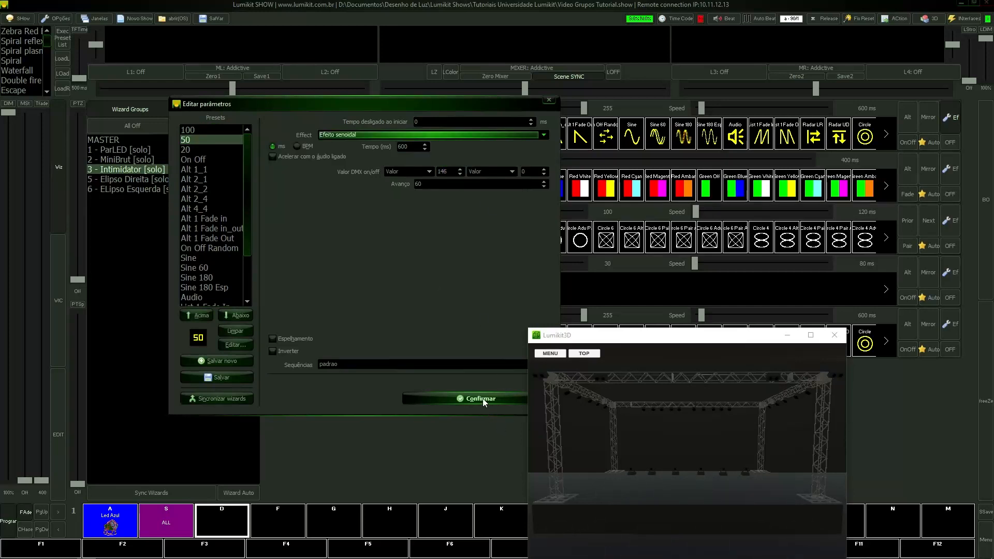
click(482, 398)
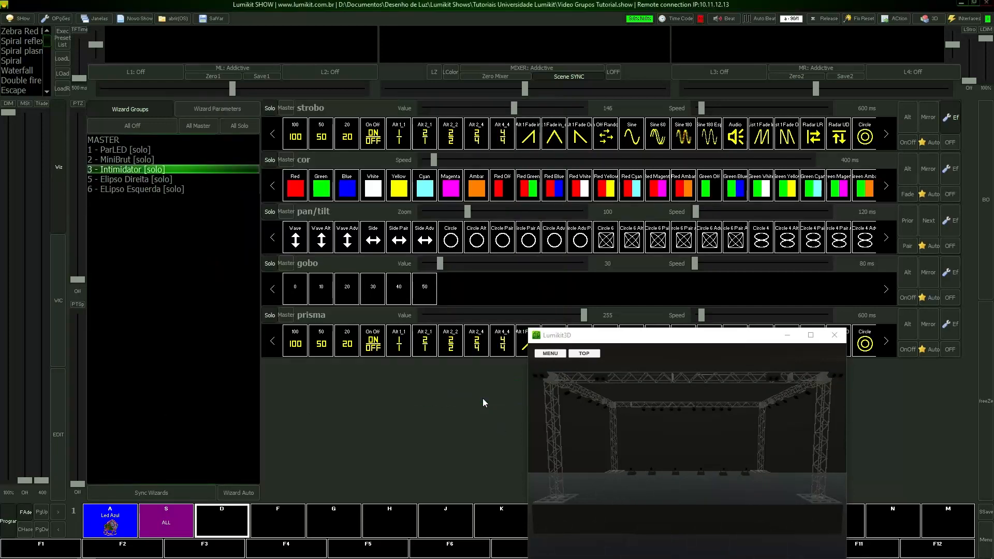